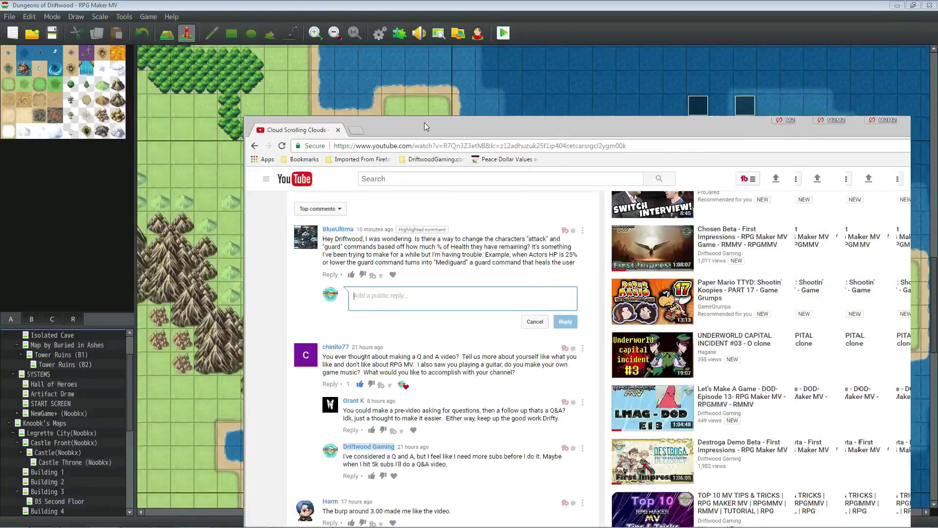
Leave the YouTube comment page and return to the RPG Maker MV editor.
key("alt+Tab")
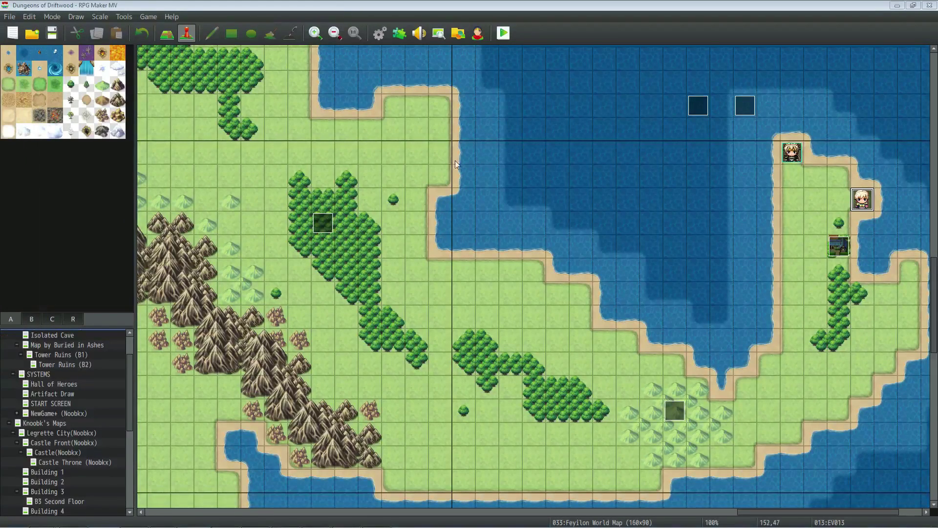
left_click(399, 34)
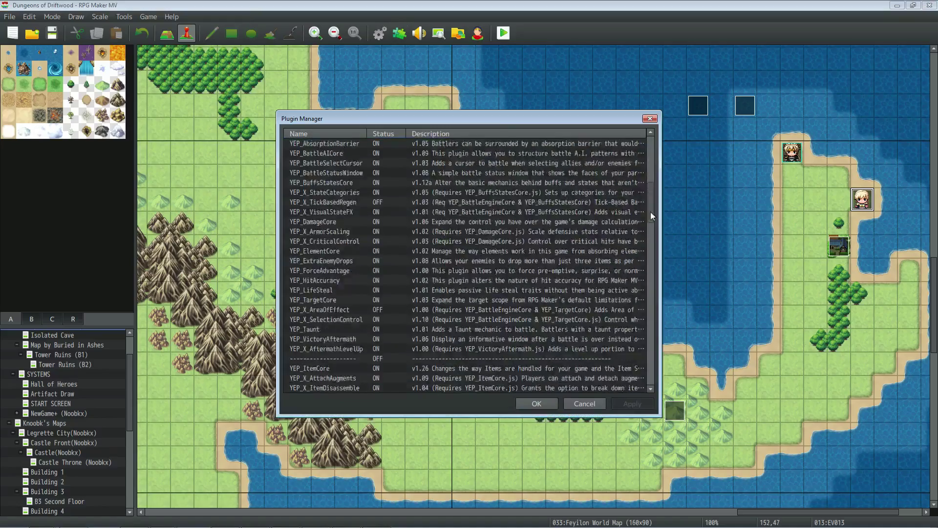
left_click_drag(649, 212, 645, 242)
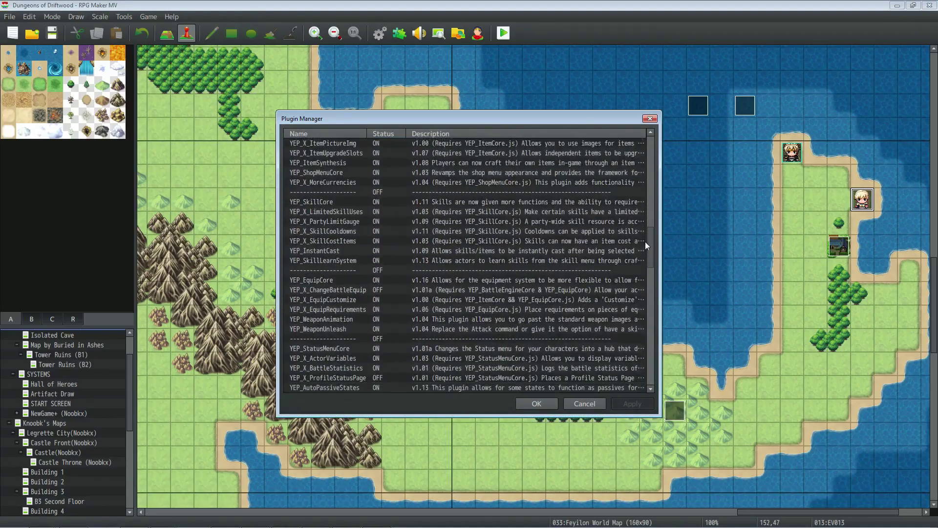
left_click(373, 332)
double_click(350, 328)
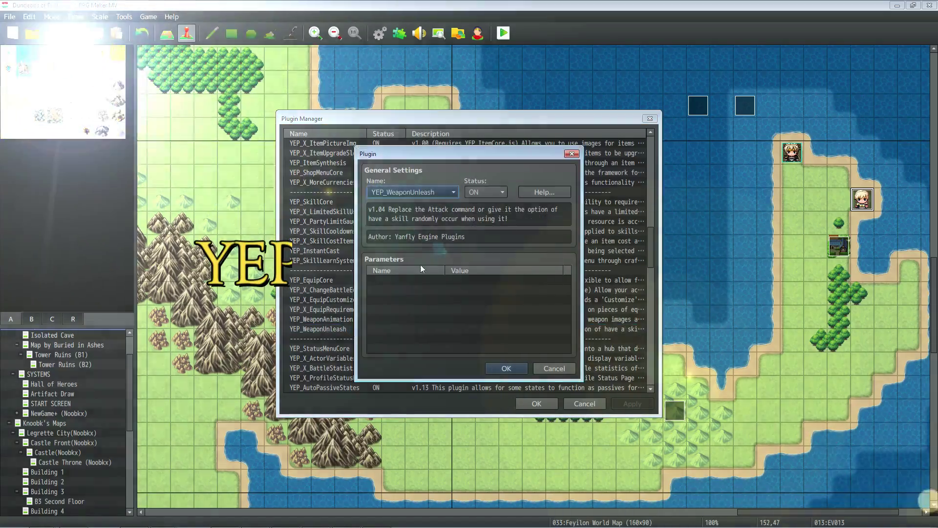
left_click(548, 189)
left_click_drag(605, 191, 600, 279)
left_click(583, 360)
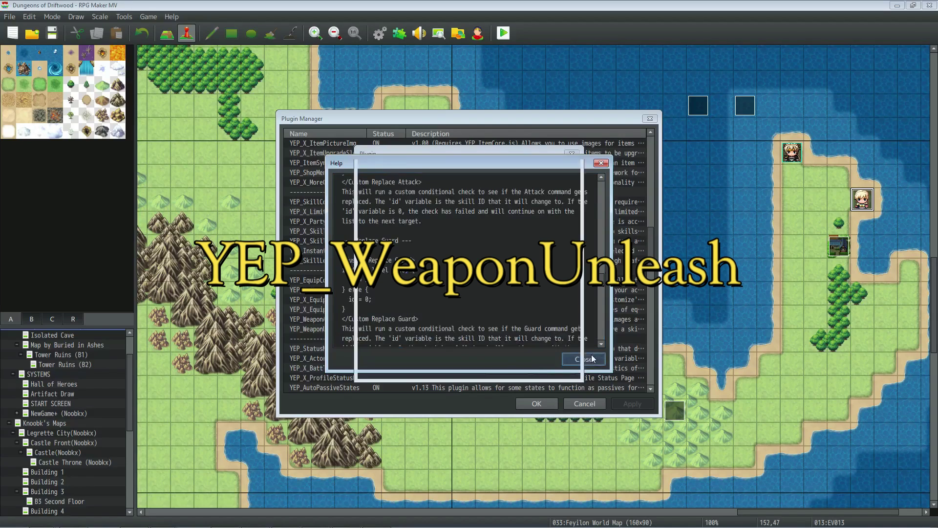
left_click(512, 371)
left_click(537, 403)
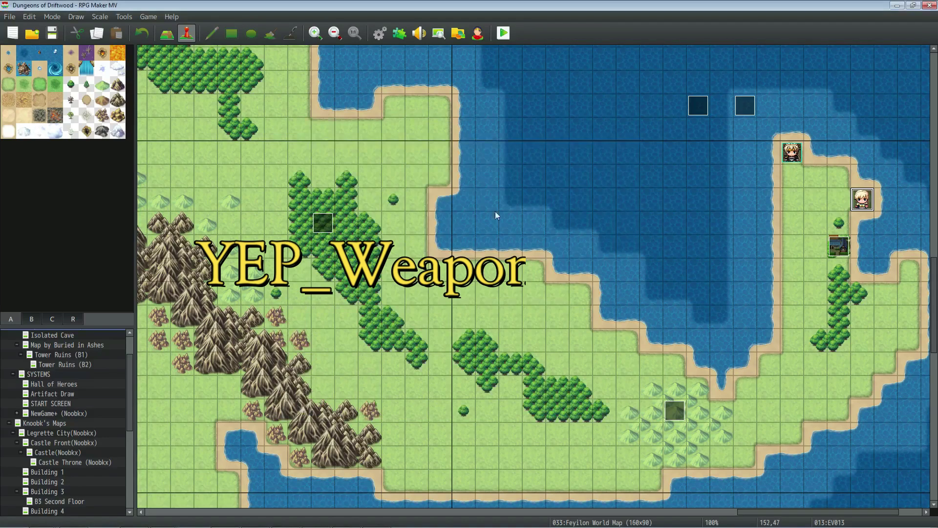
Review skill 0792 Medi-Guard's description, TP Gain 10, and Defense and M.Defense buff effects.
left_click(380, 33)
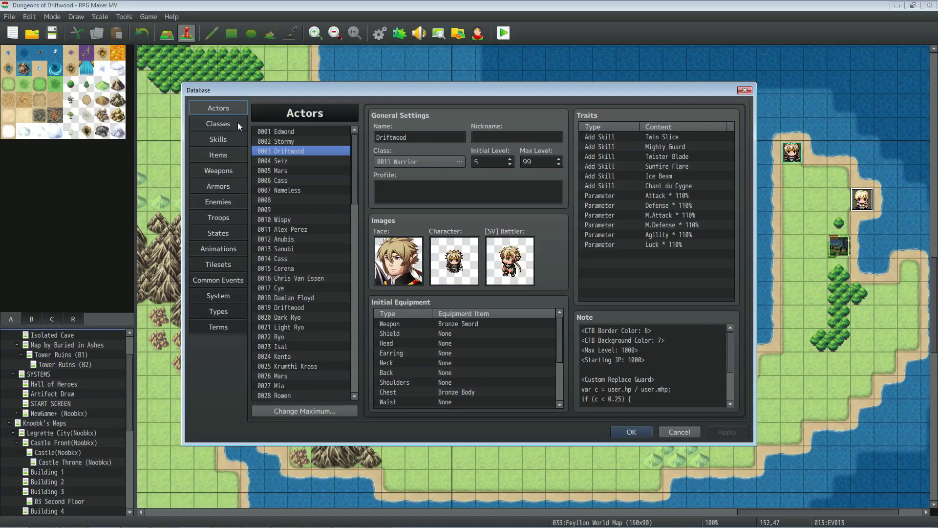
left_click(218, 138)
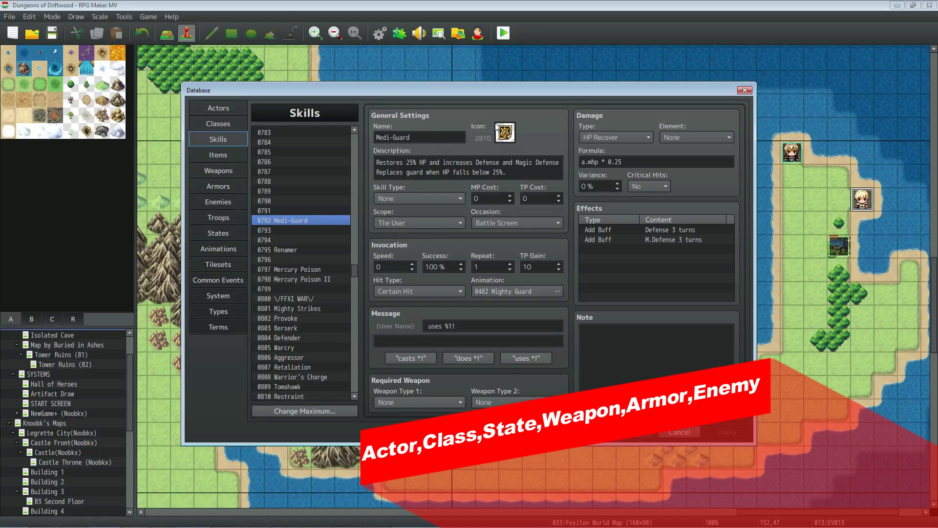
key("Tab")
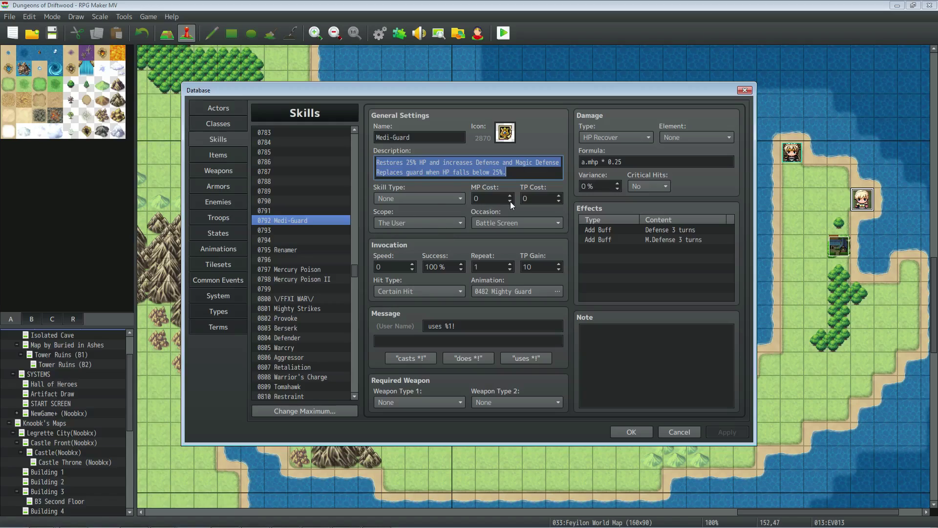
left_click(542, 266)
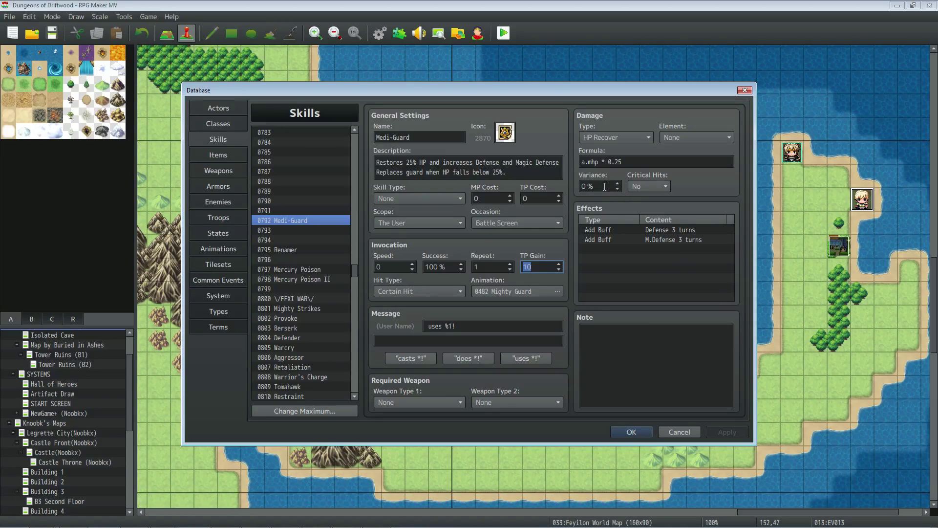
left_click(660, 234)
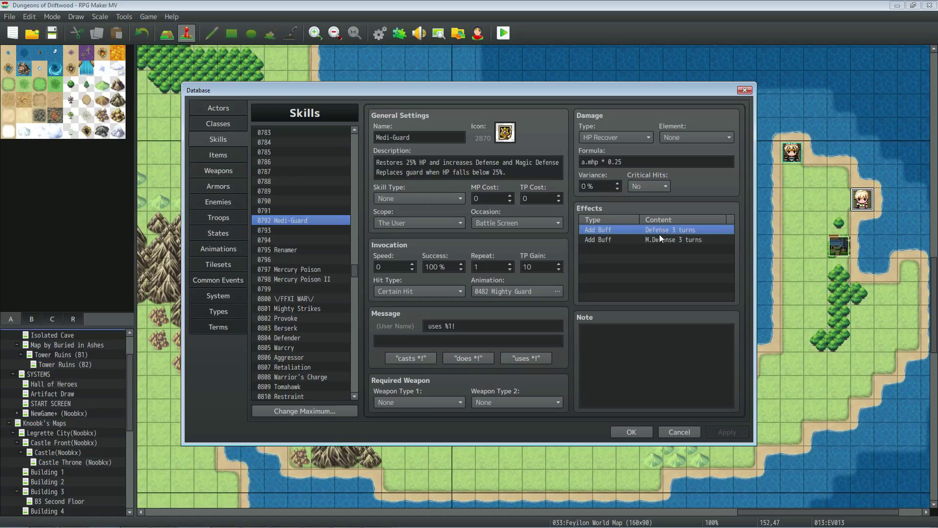
left_click(662, 239)
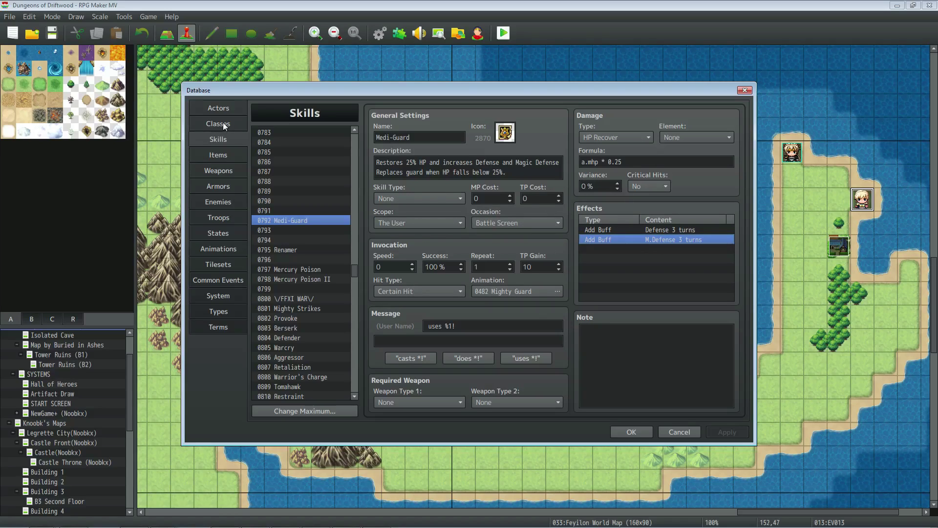
Read Driftwood's Custom Replace Guard note: the user.hp / user.mhp condition and id = 792.
left_click(222, 106)
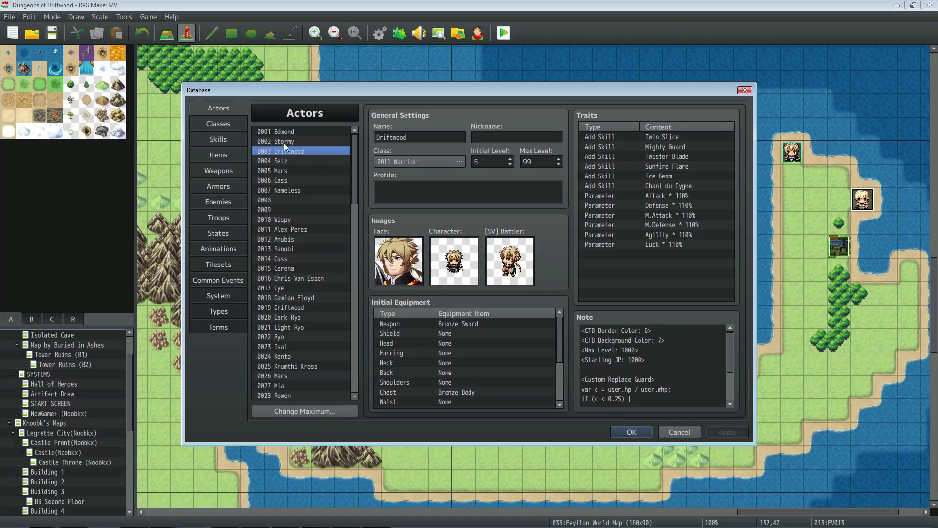
left_click_drag(656, 355, 657, 409)
left_click(650, 351)
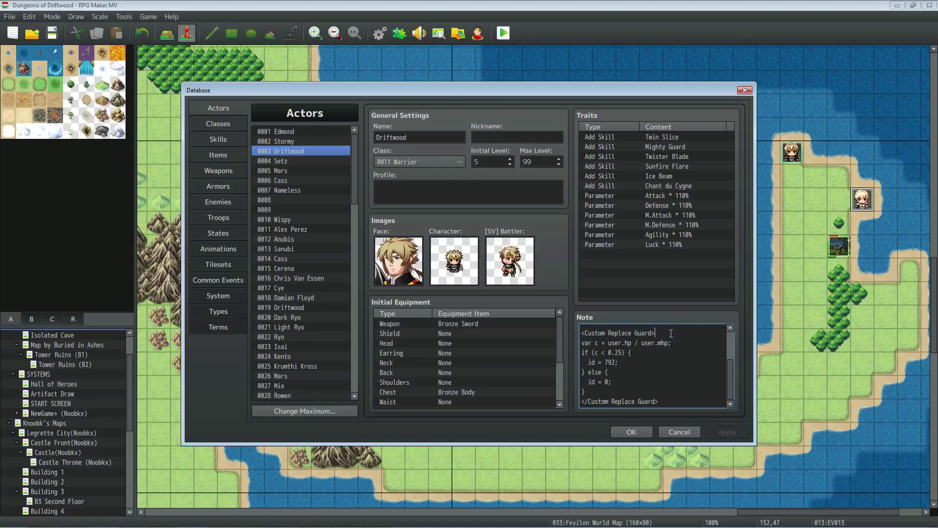
left_click_drag(655, 334, 580, 333)
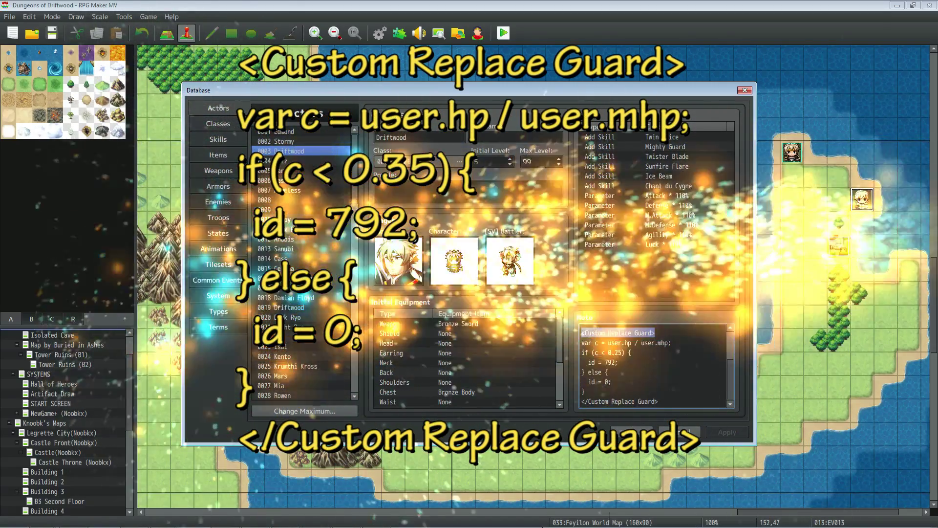
left_click(613, 345)
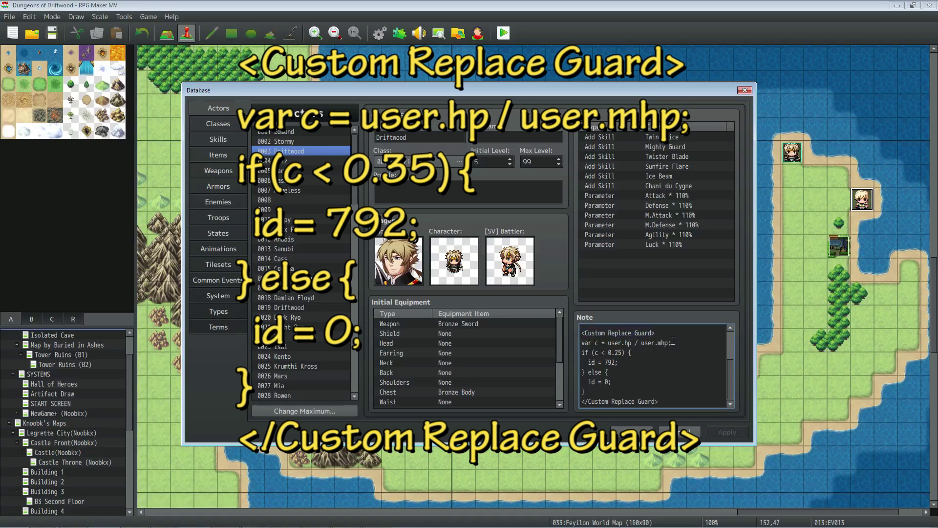
left_click_drag(608, 343, 631, 342)
left_click_drag(641, 342, 671, 342)
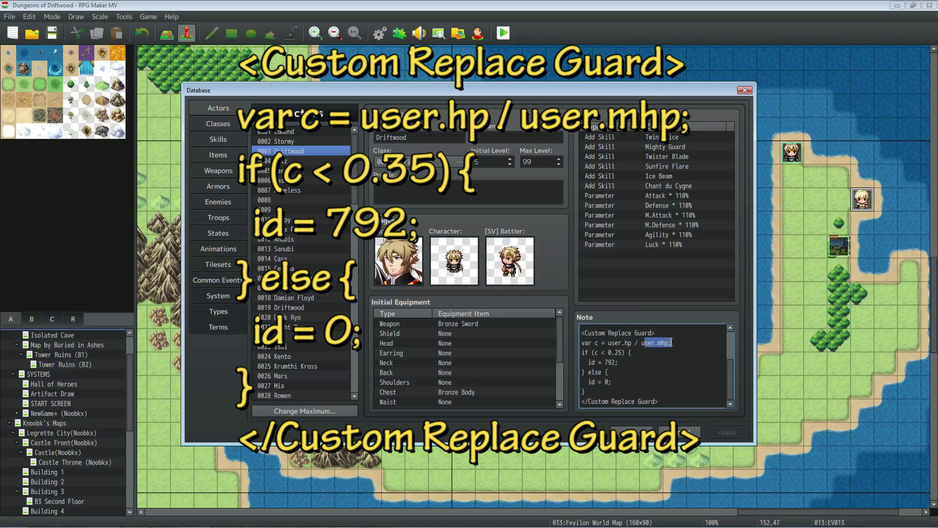
left_click(631, 354)
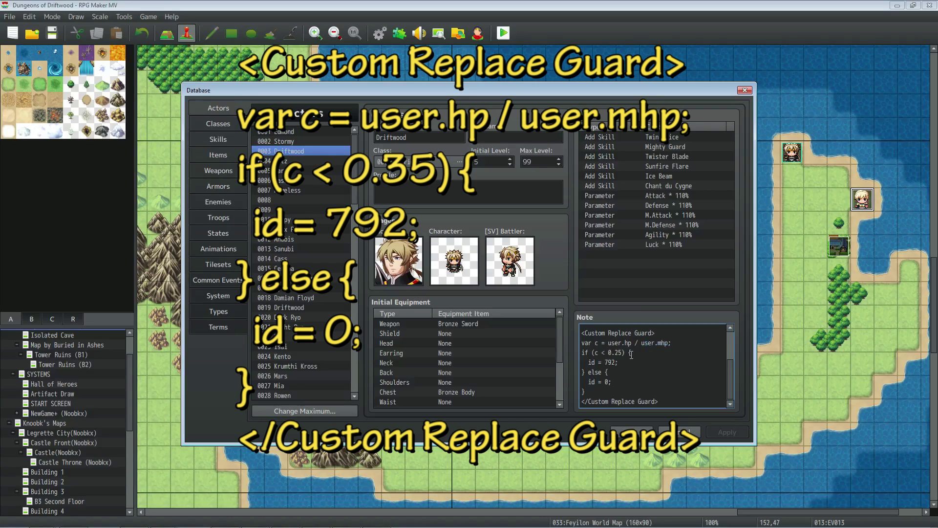
double_click(596, 352)
left_click_drag(585, 362, 617, 362)
left_click_drag(618, 361, 607, 362)
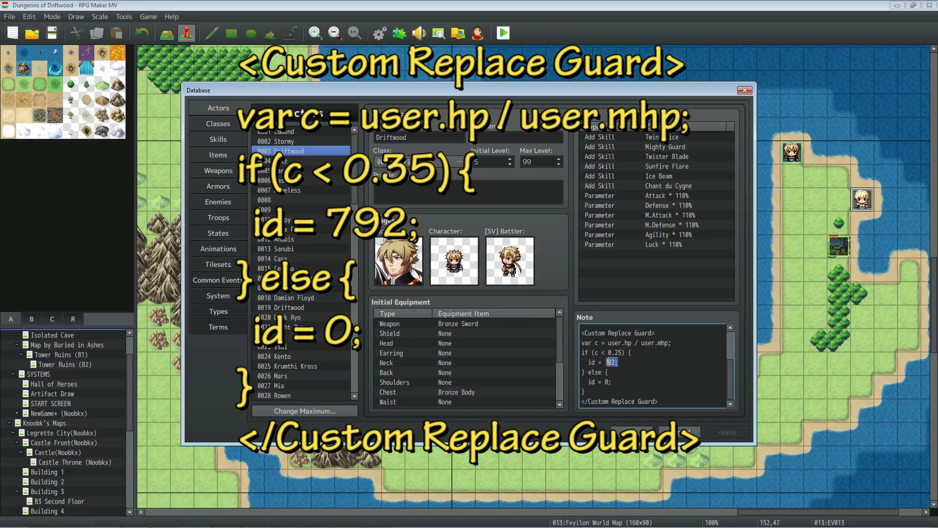
Cross-check skill 0792 against the note's id 792 and fallback 0, then close the Database.
left_click(227, 139)
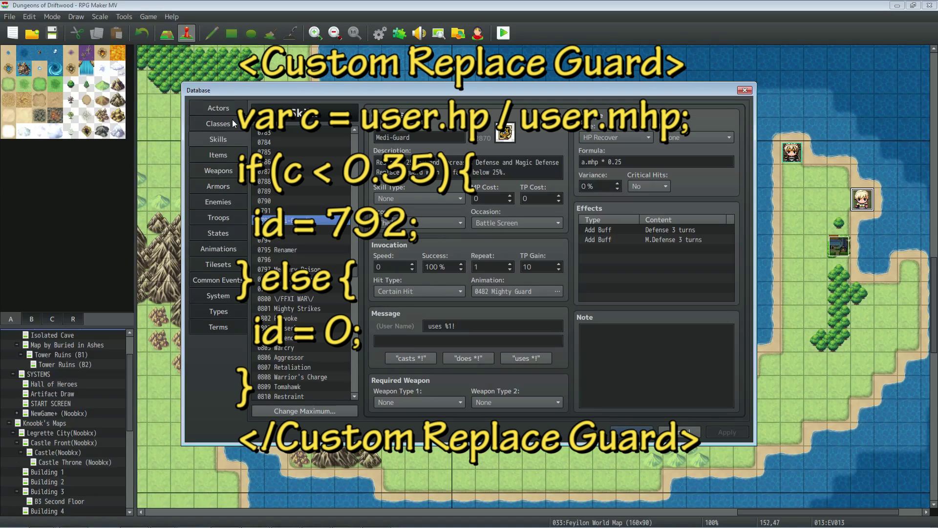
left_click(223, 109)
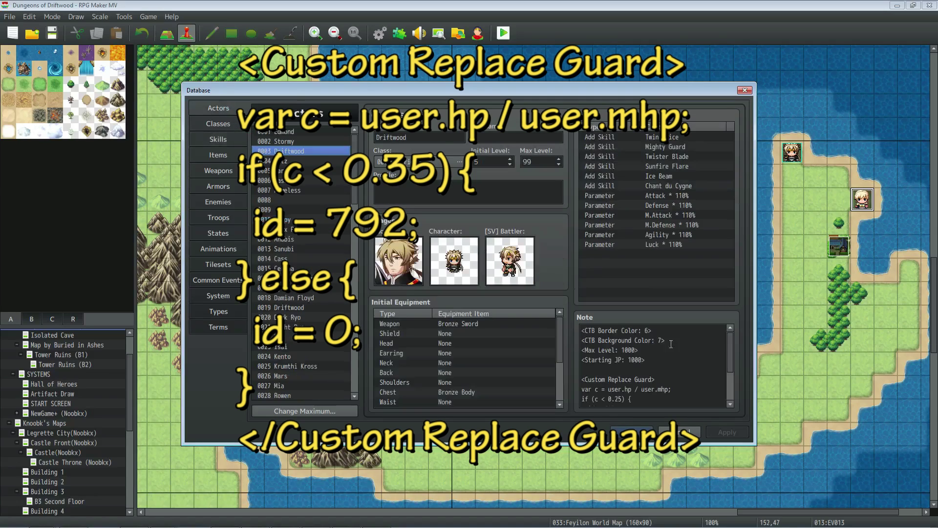
left_click(650, 377)
key("ctrl+a")
left_click_drag(603, 361, 619, 362)
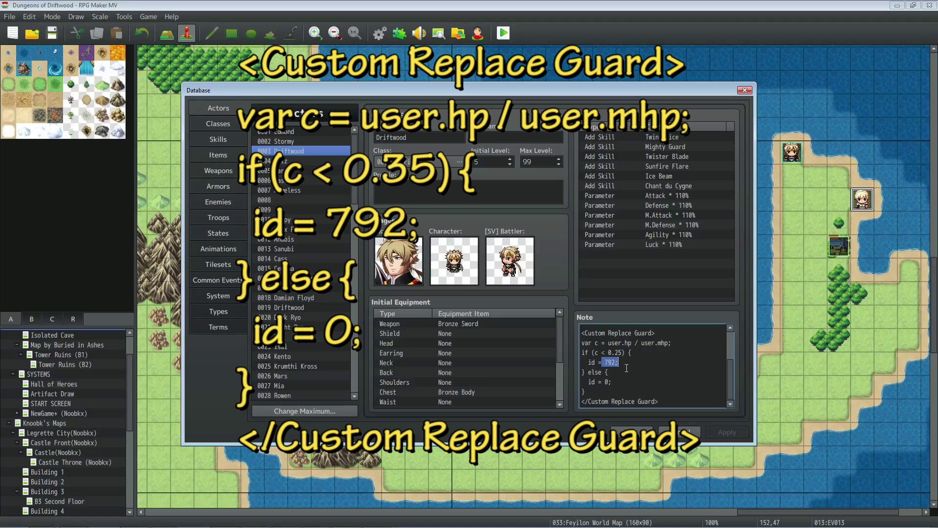
left_click(589, 371)
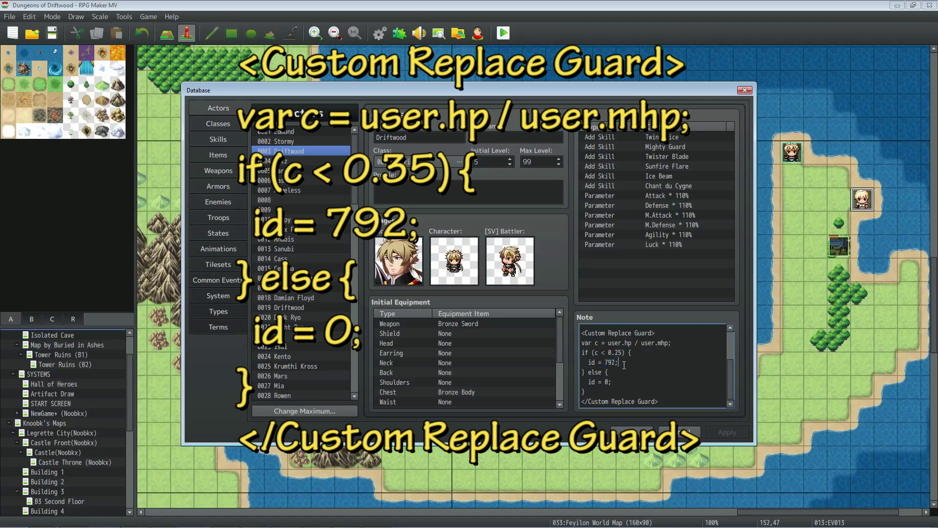
double_click(605, 382)
left_click_drag(678, 402, 527, 405)
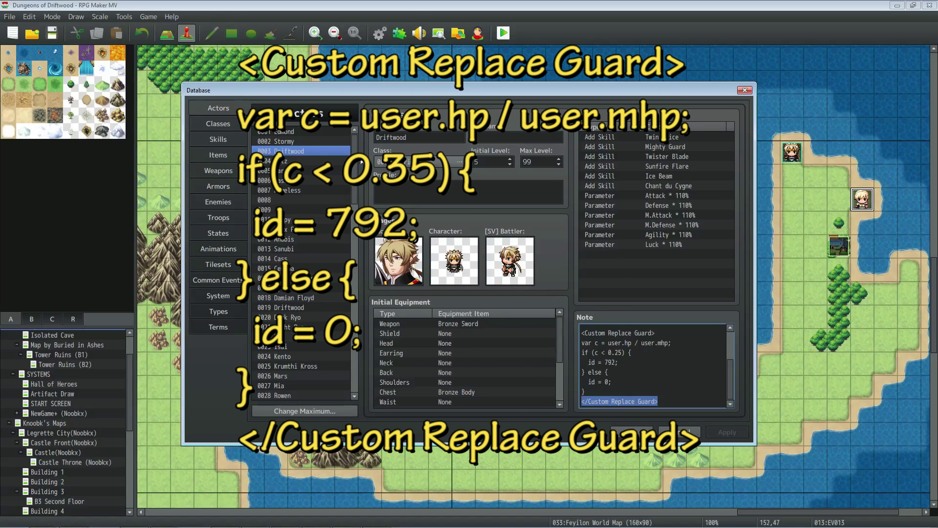
left_click(622, 431)
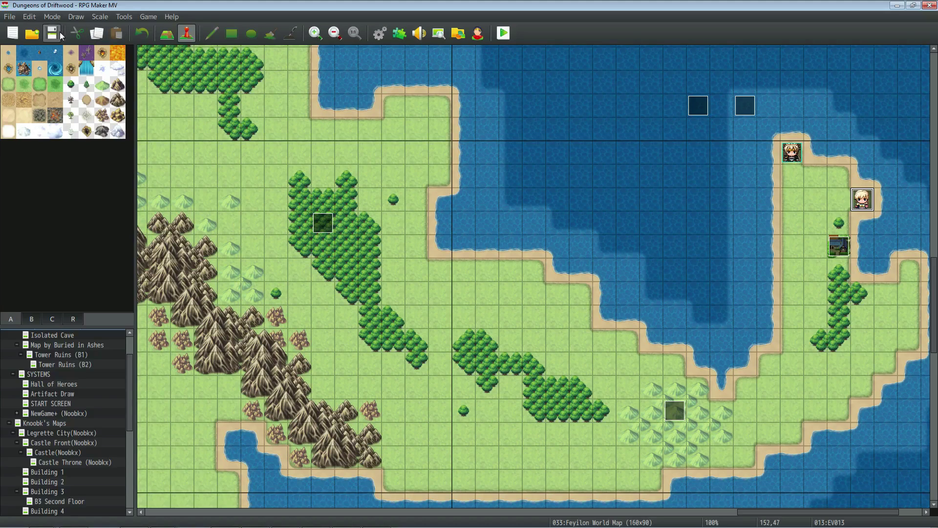
Start a playtest and walk the hero into the Open Hills battle.
left_click(503, 35)
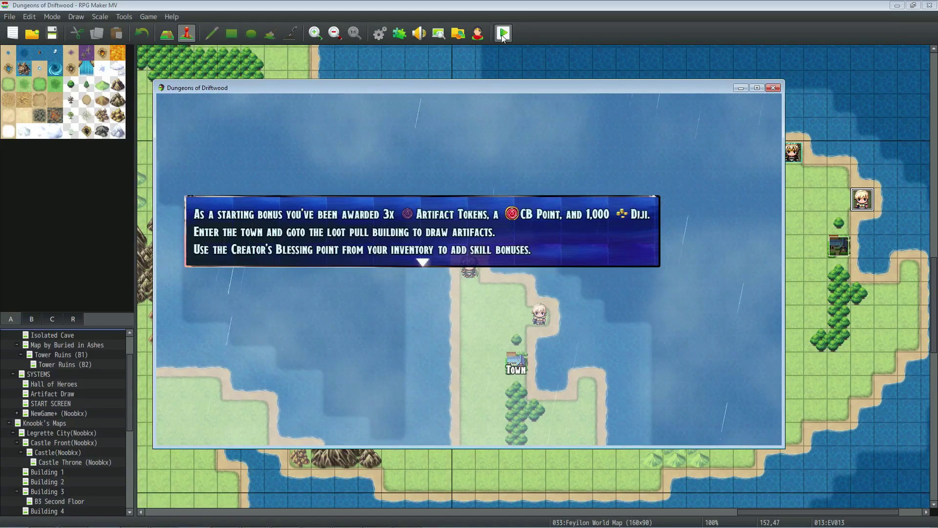
key("Return")
key("Down")
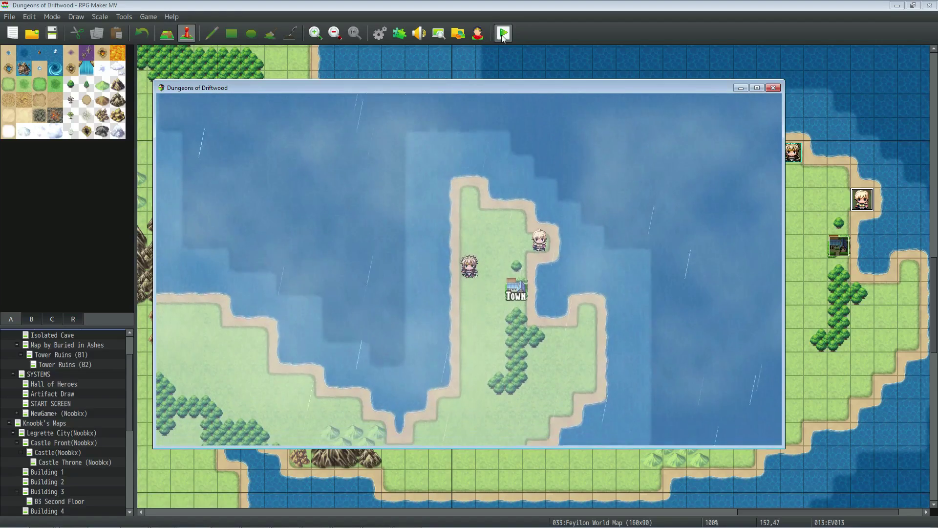
key("Down")
key("Right")
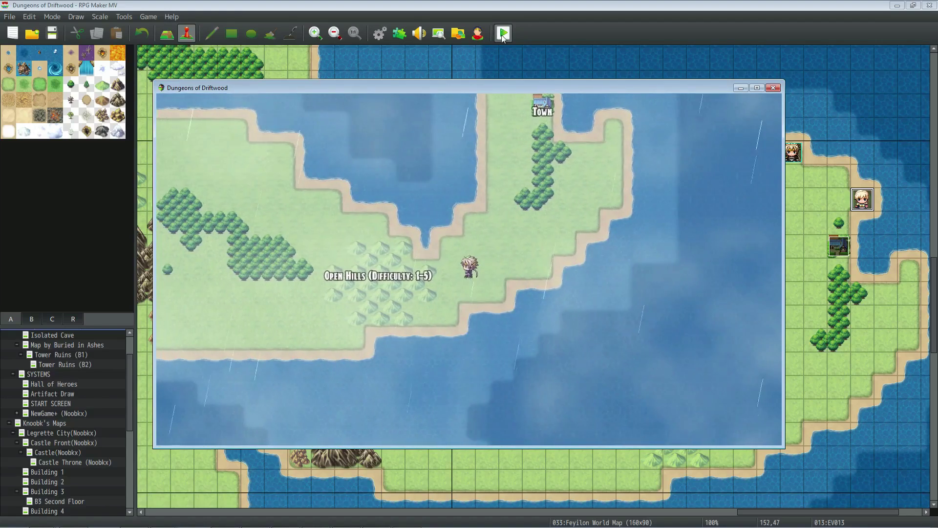
key("Left")
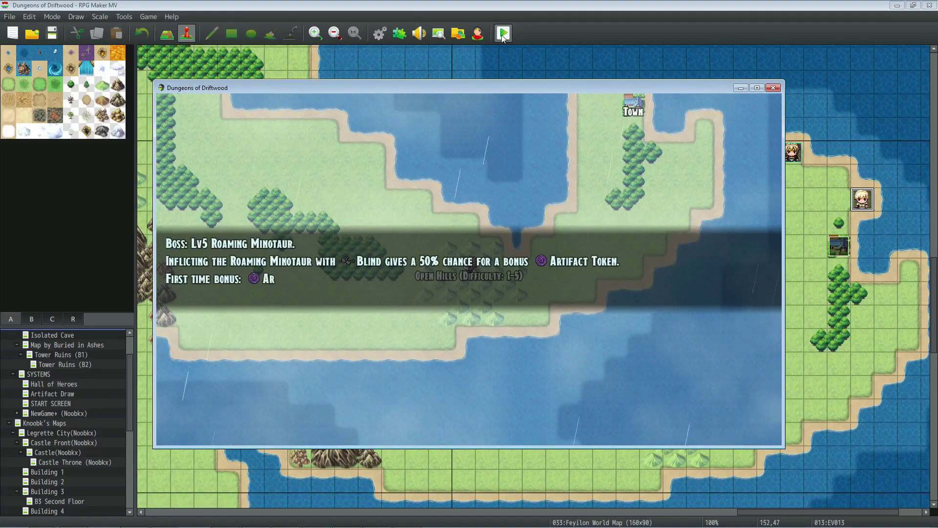
key("Return")
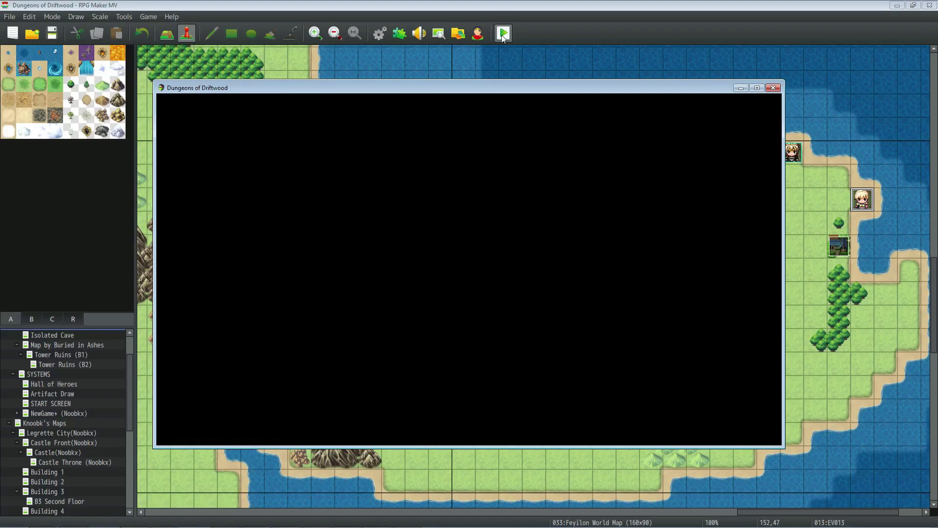
Browse Driftwood's battle commands, including Guard, and confirm the first turn's command.
key("Down")
key("Down")
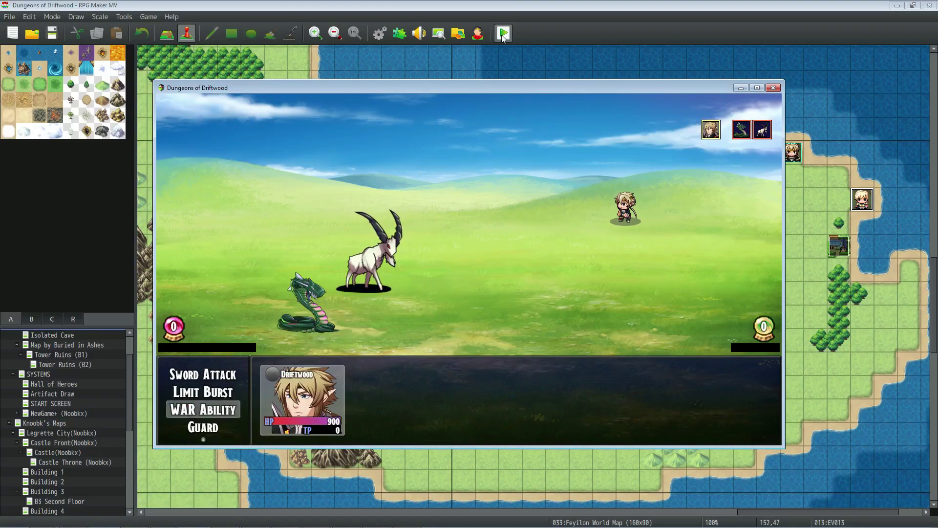
key("Down")
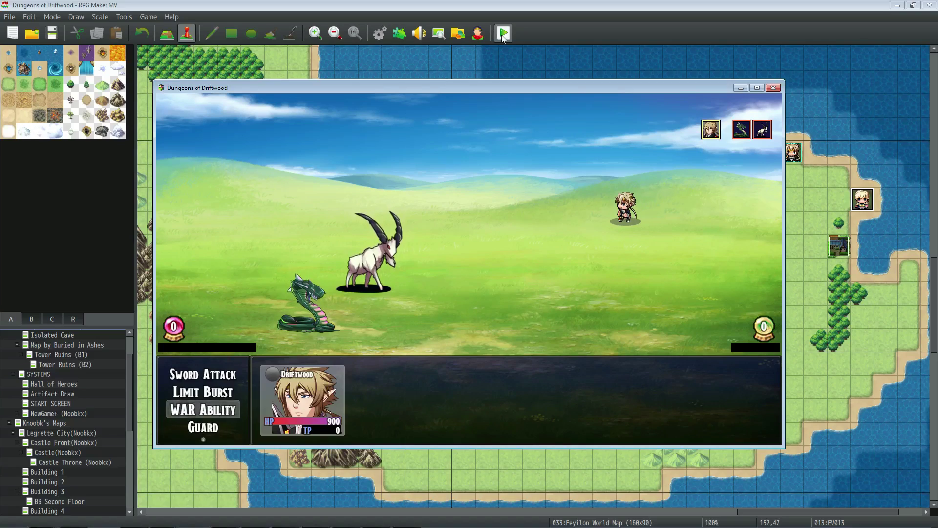
key("Down")
key("Up")
key("Up")
key("Up")
key("Up")
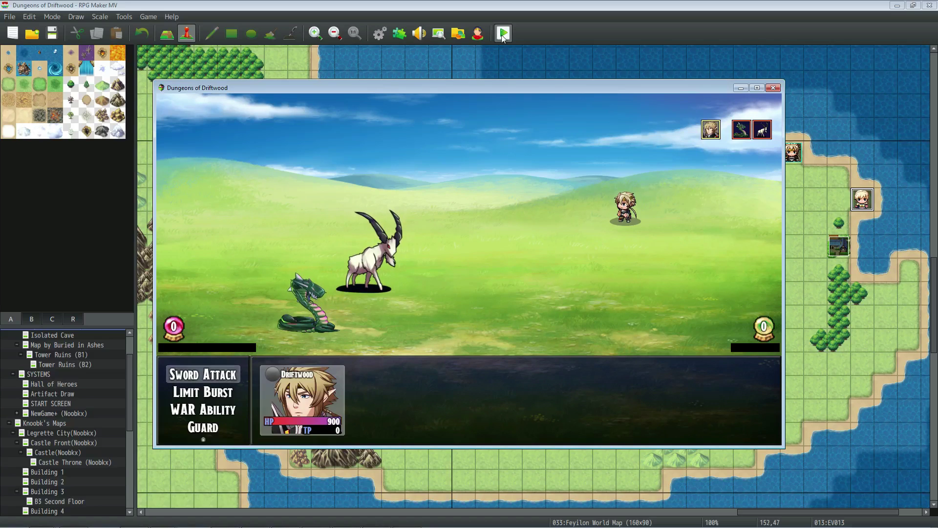
key("Return")
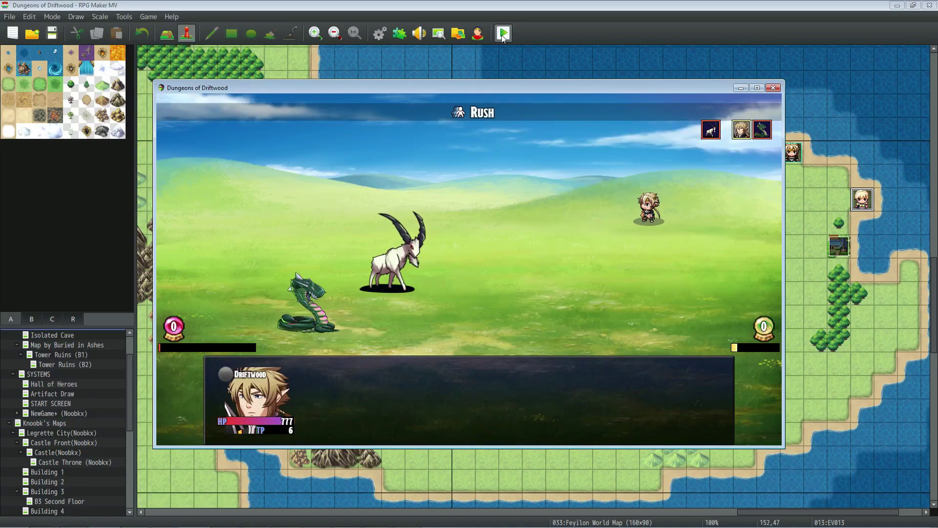
Guard as HP drops, use Medi-Guard at 25 HP, then dismiss the defeat messages.
key("Up")
key("Return")
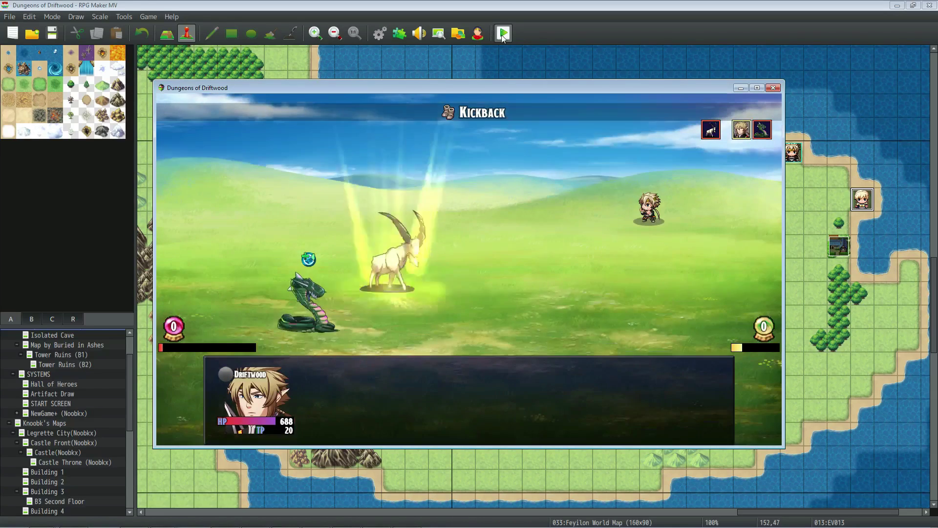
key("Return")
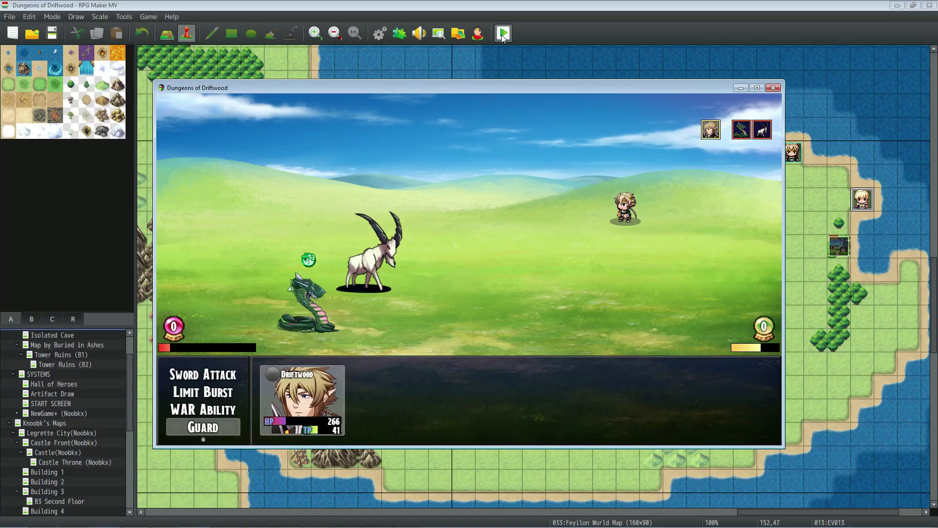
key("Up")
key("Down")
key("Return")
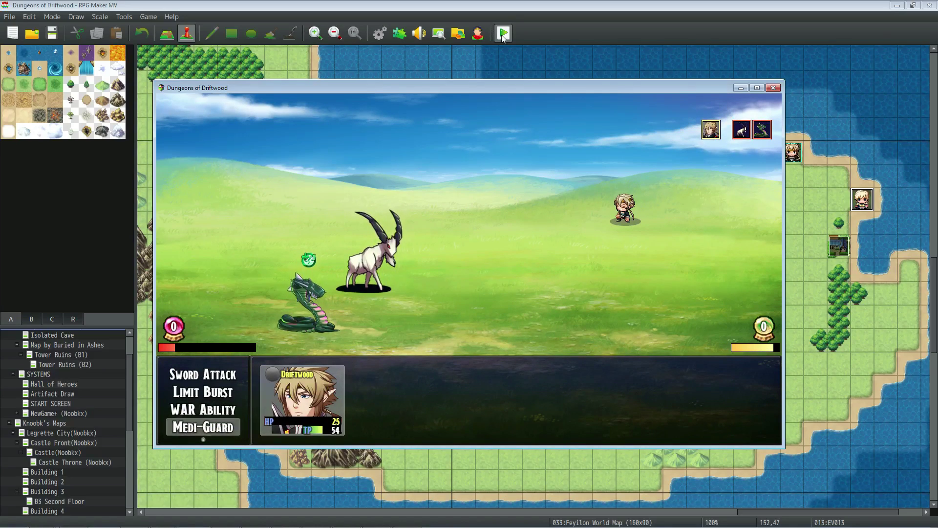
key("Return")
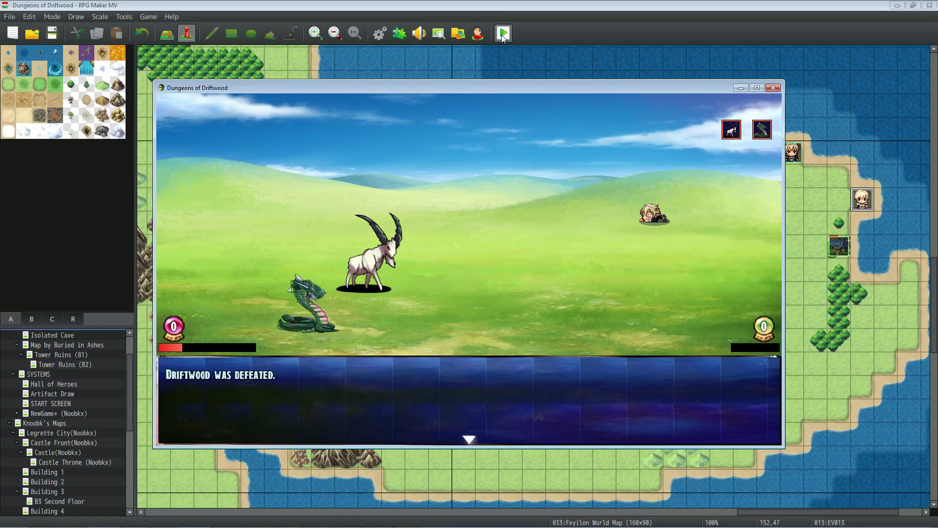
key("Return")
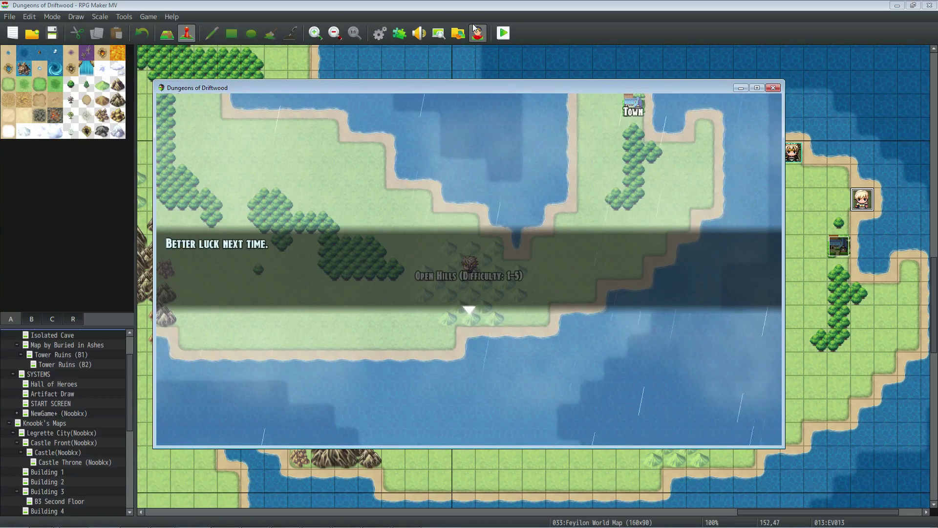
key("Return")
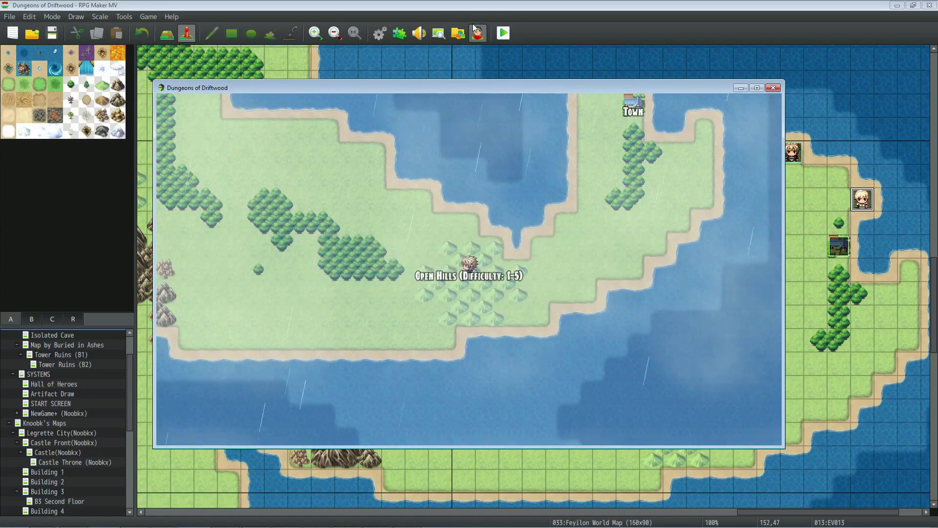
Change Medi-Guard's heal formula to a.mhp * 0.35 and its description to 35%, and apply.
left_click(774, 88)
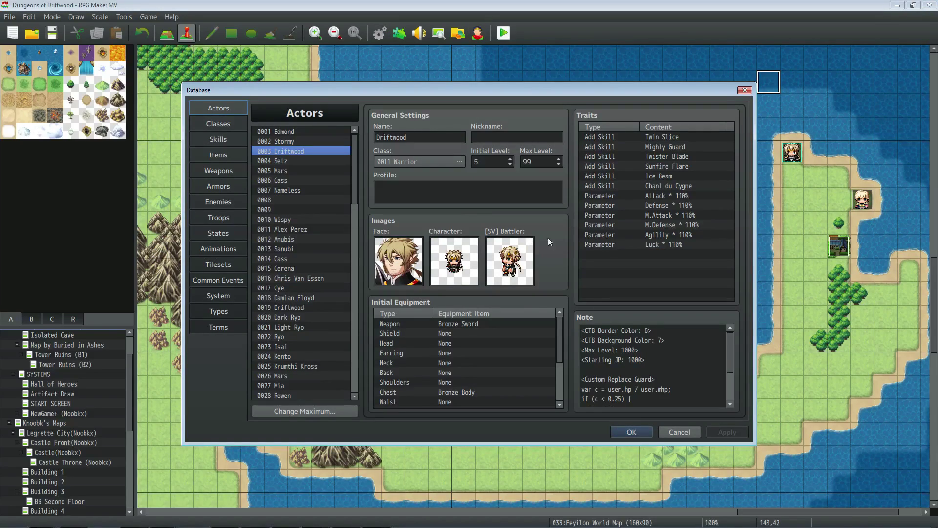
left_click(218, 138)
left_click_drag(580, 162, 620, 162)
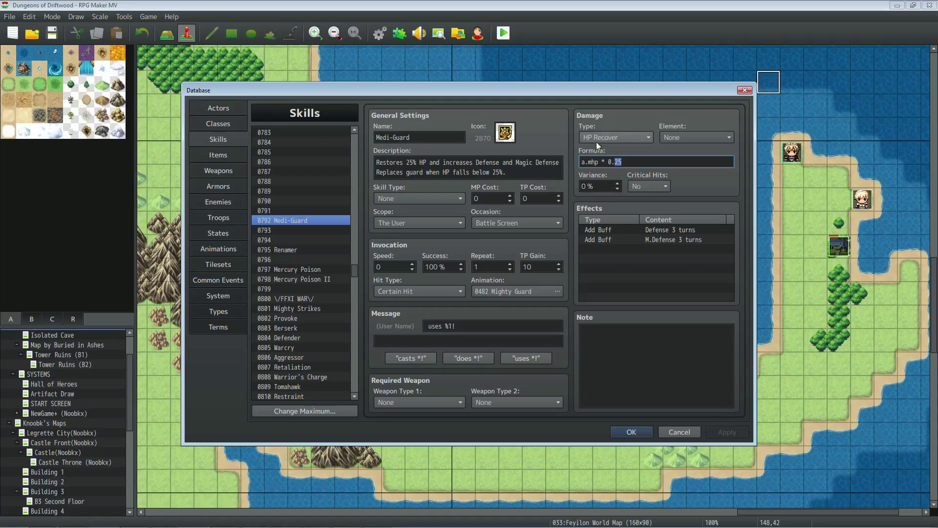
double_click(610, 254)
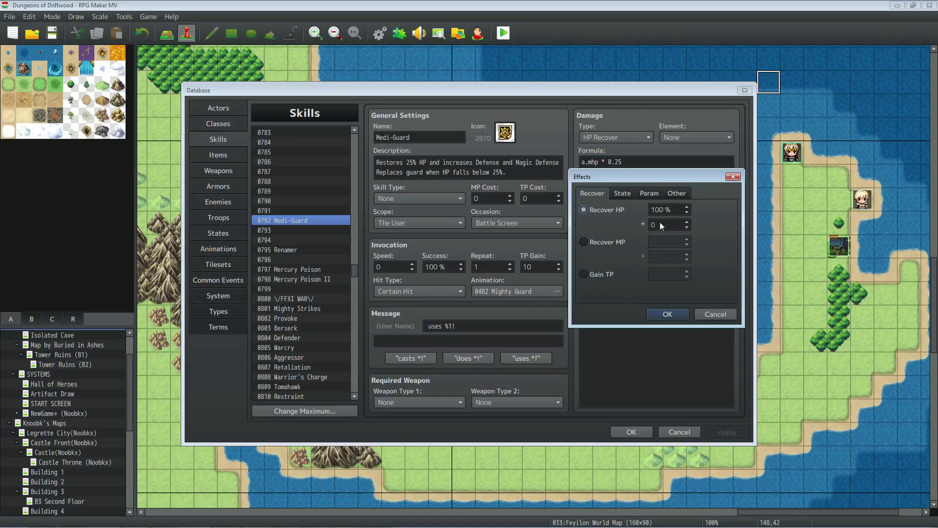
left_click(715, 314)
left_click(634, 161)
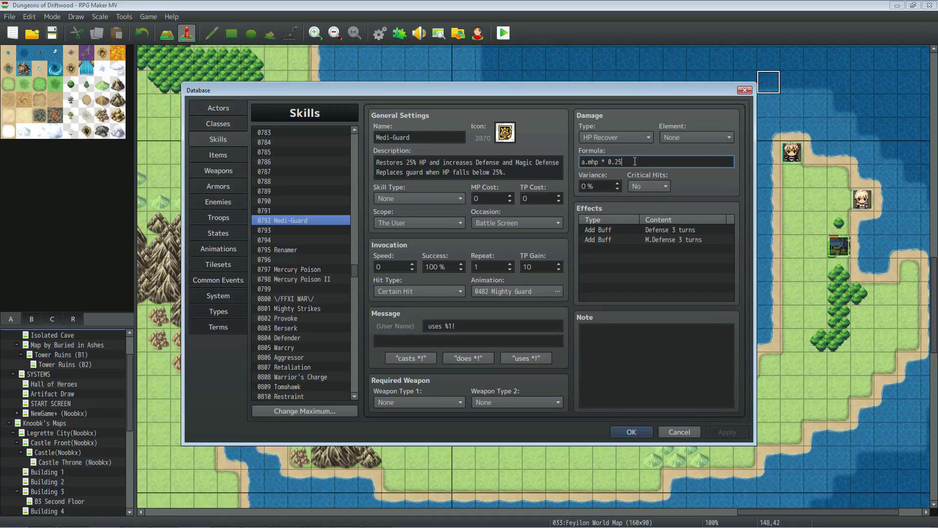
type("3")
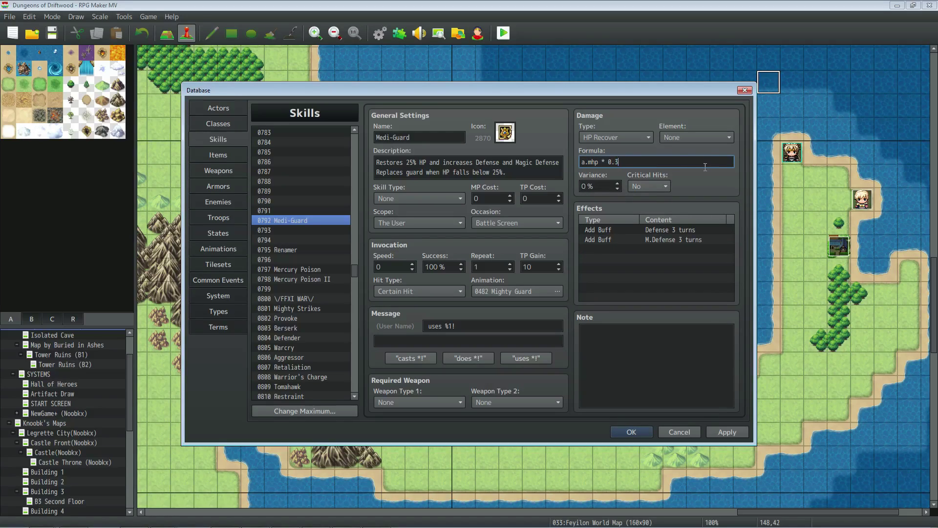
double_click(412, 163)
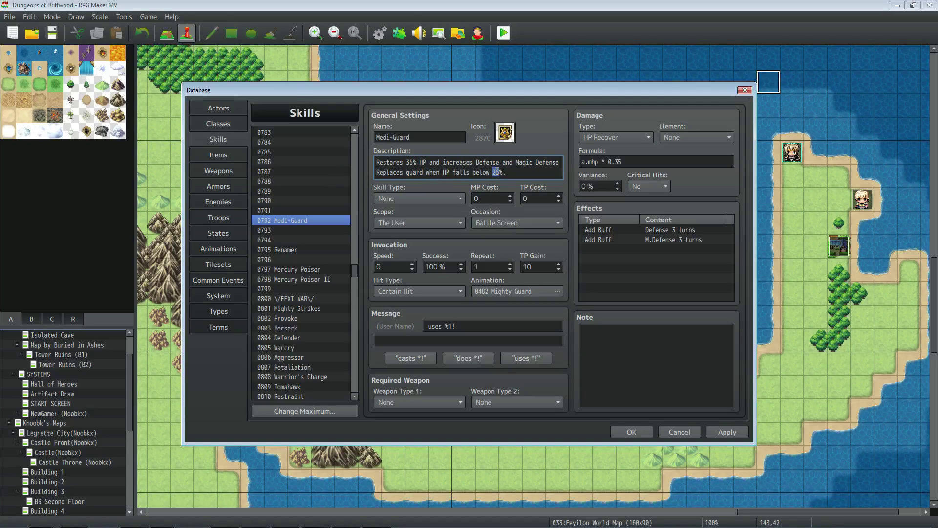
left_click(732, 437)
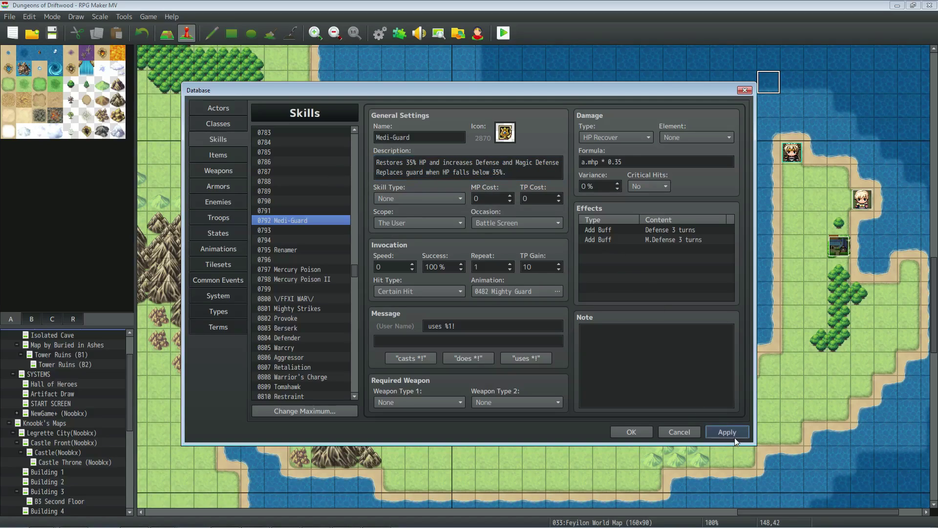
Raise Driftwood's Custom Replace Guard HP threshold from 0.25 to 0.35 and close the Database.
left_click(218, 108)
left_click(627, 386)
key("ctrl+a")
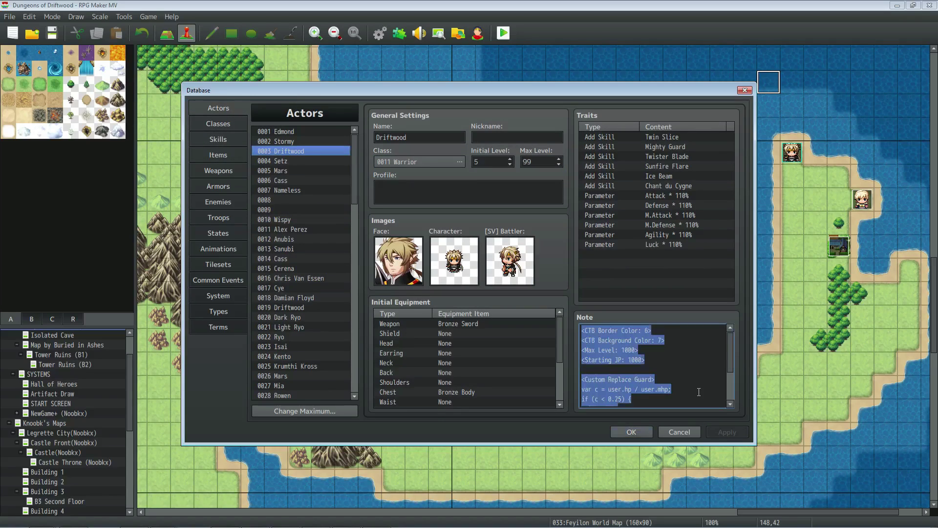
left_click(619, 380)
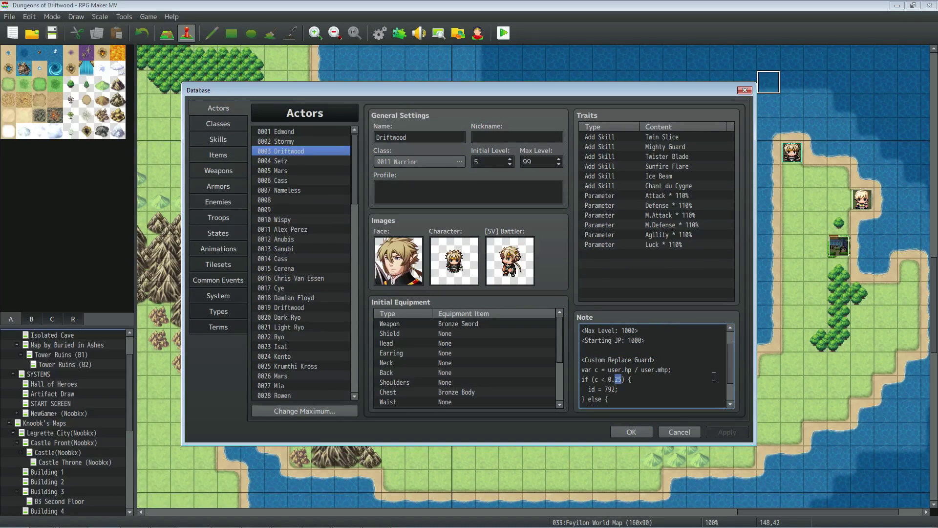
type("35")
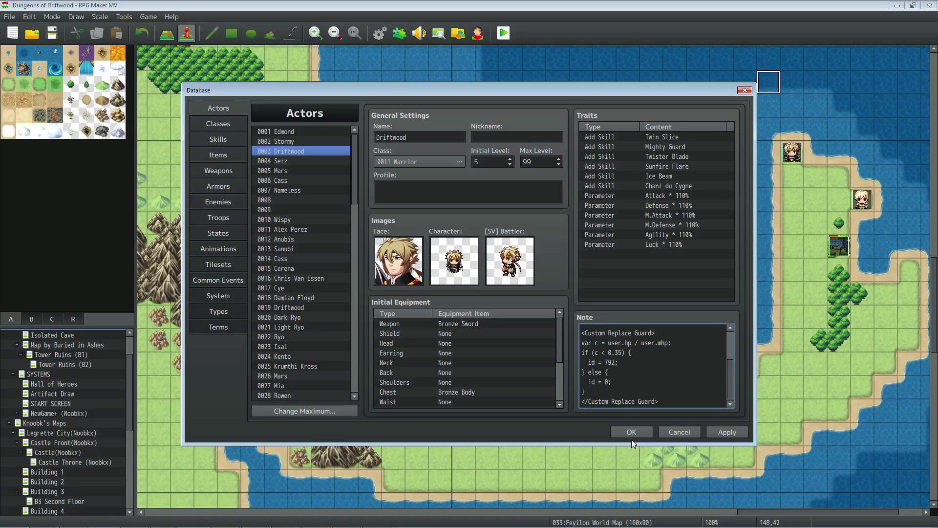
left_click(631, 432)
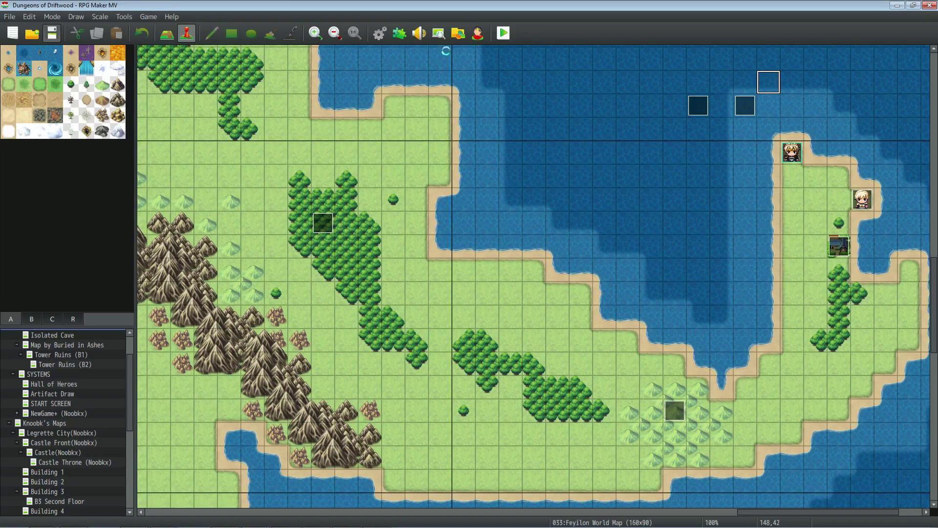
left_click(504, 33)
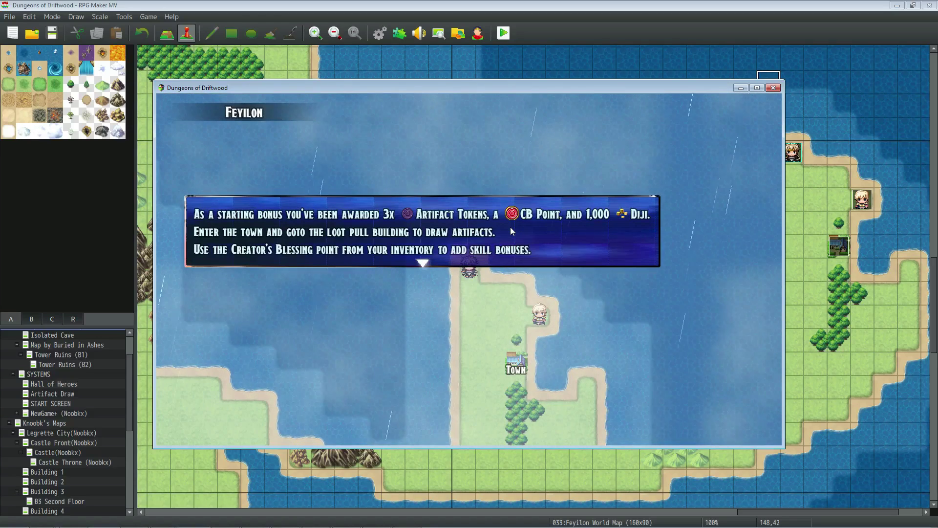
left_click(511, 228)
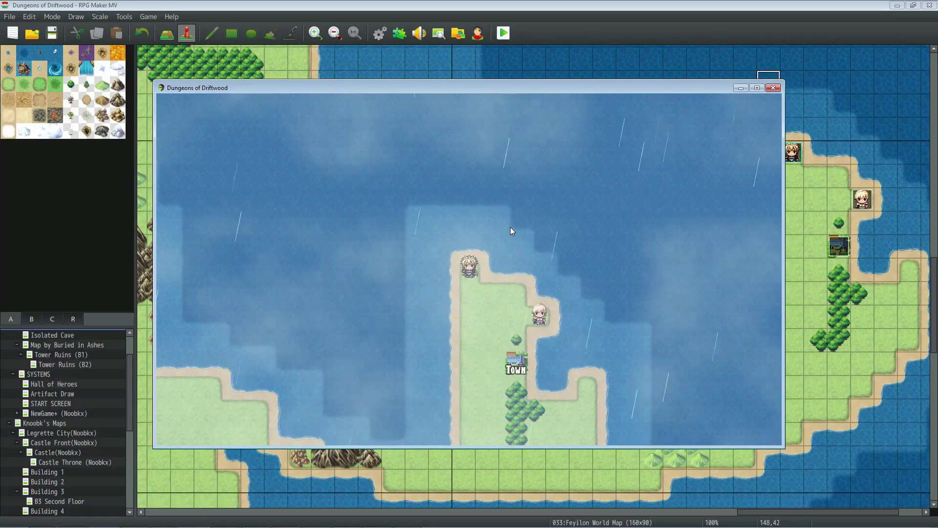
key("Down")
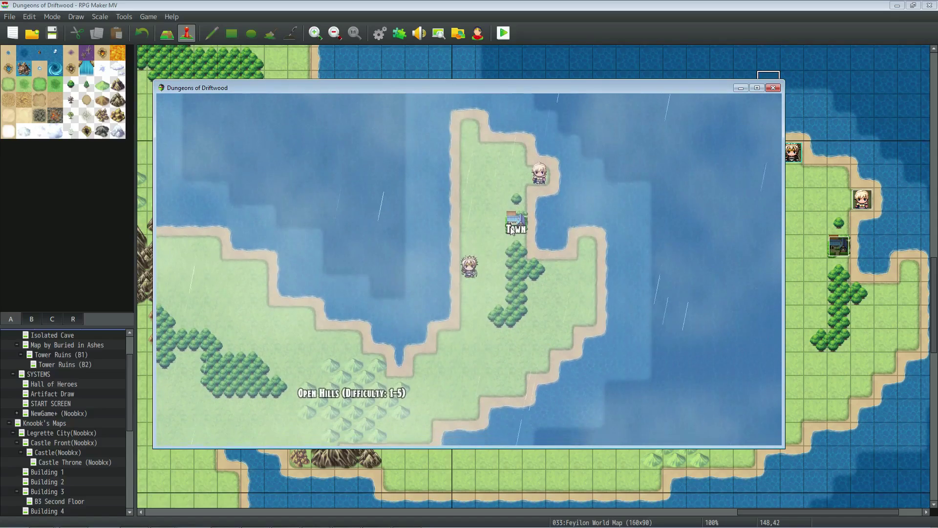
key("Down")
key("Left")
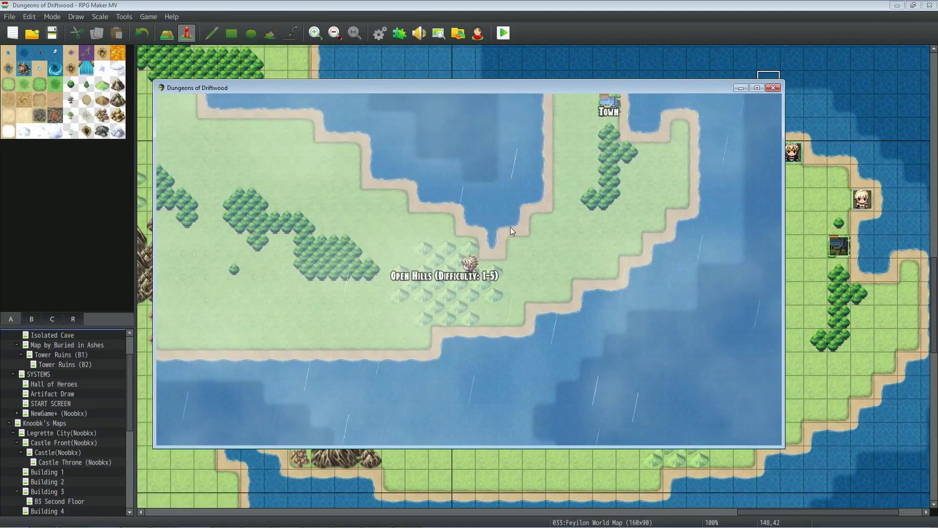
key("Left")
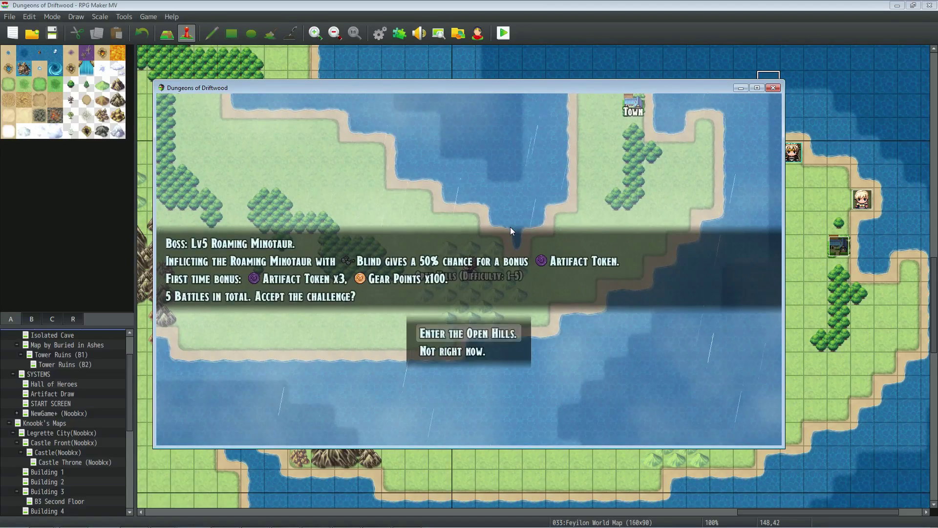
key("Return")
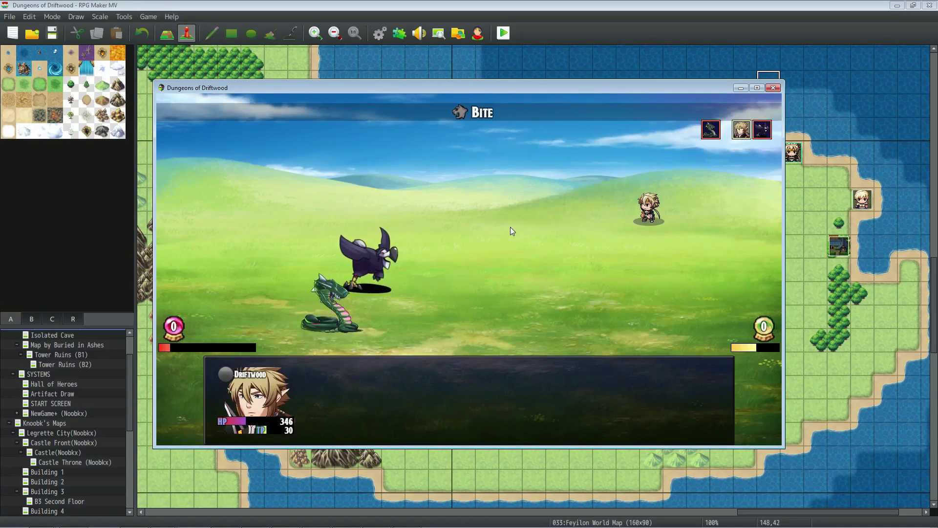
key("Down")
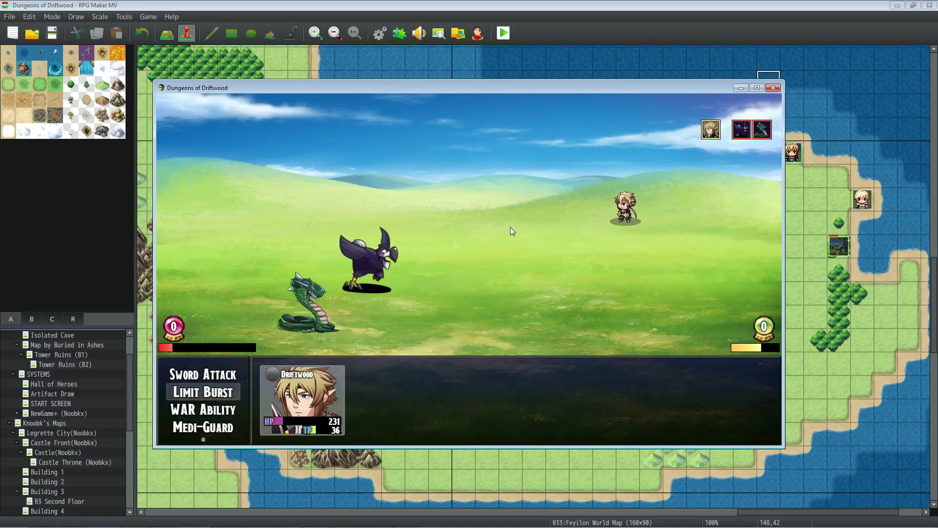
key("Down")
key("Down")
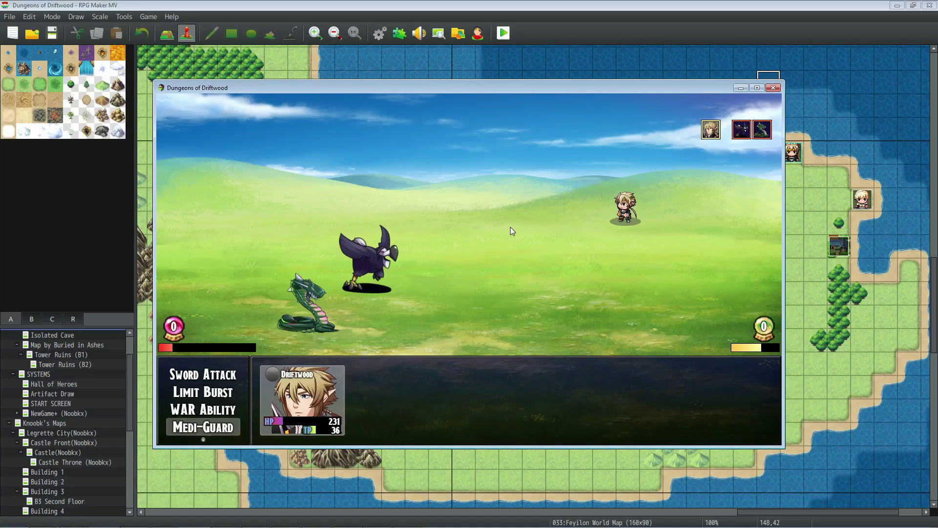
key("Return")
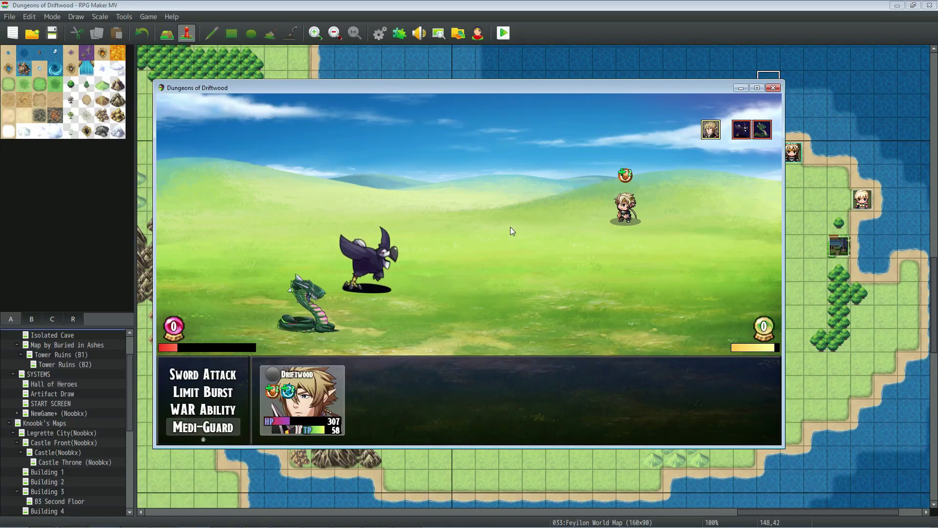
key("Return")
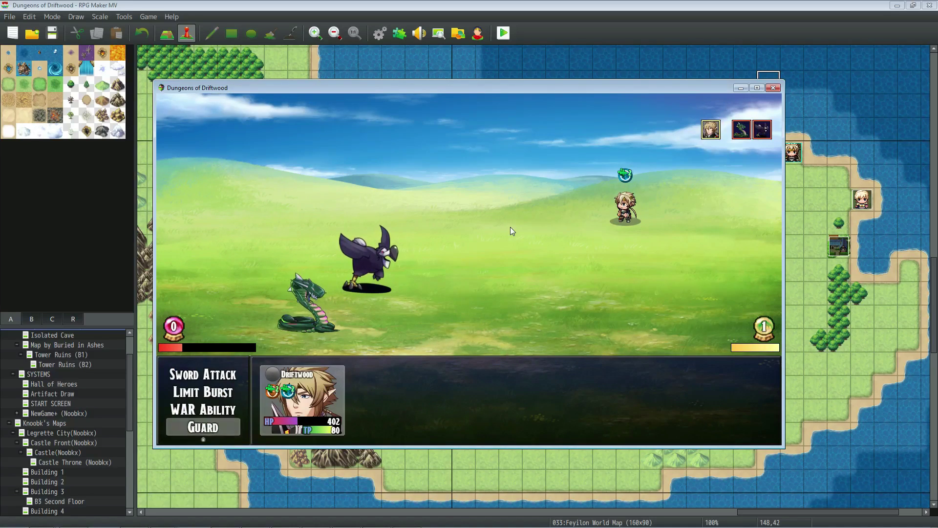
key("Return")
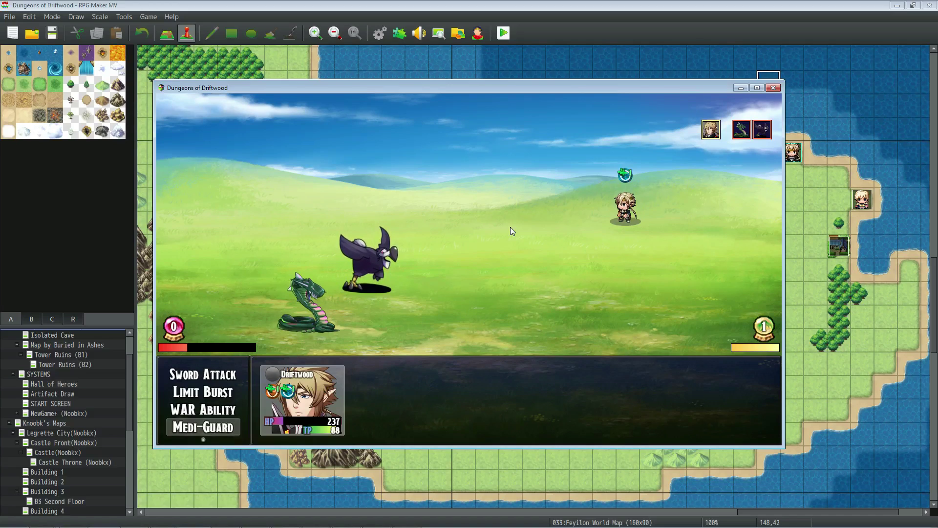
key("Return")
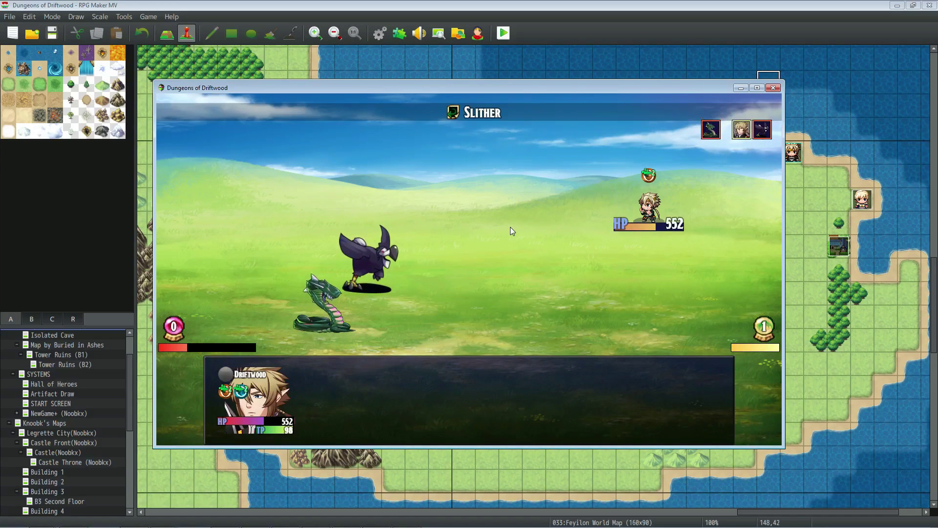
left_click(773, 88)
left_click(380, 34)
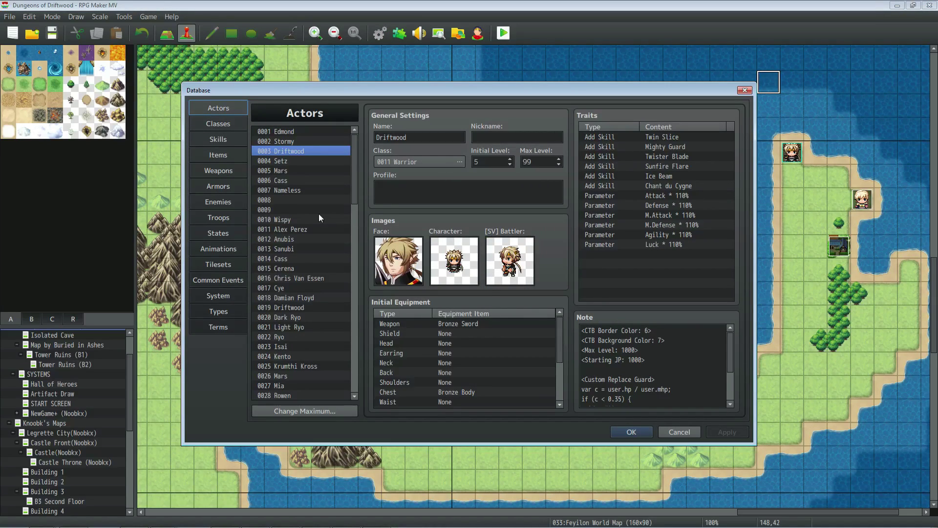
Open the YEP_WeaponUnleash plugin's help text from the Plugin Manager.
left_click(619, 433)
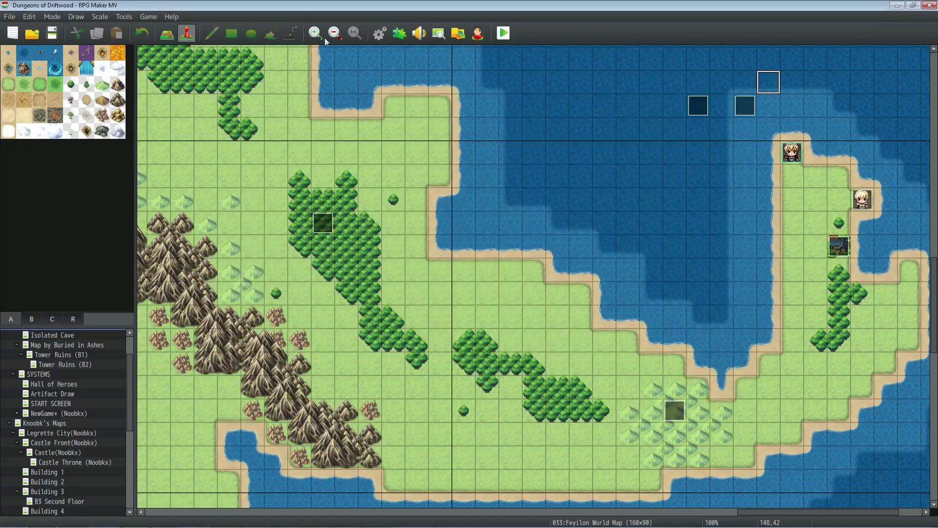
left_click(396, 34)
scroll(644, 222, "down", 5)
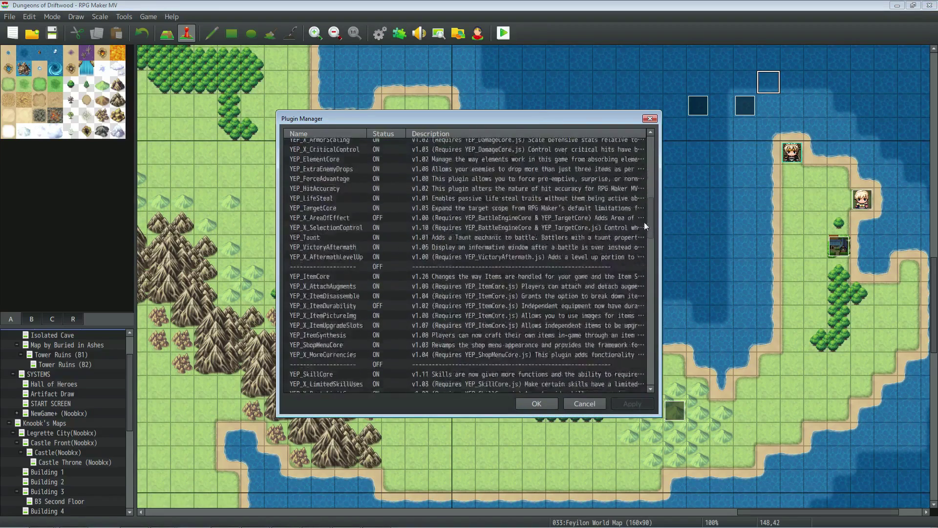
scroll(644, 222, "down", 10)
double_click(352, 178)
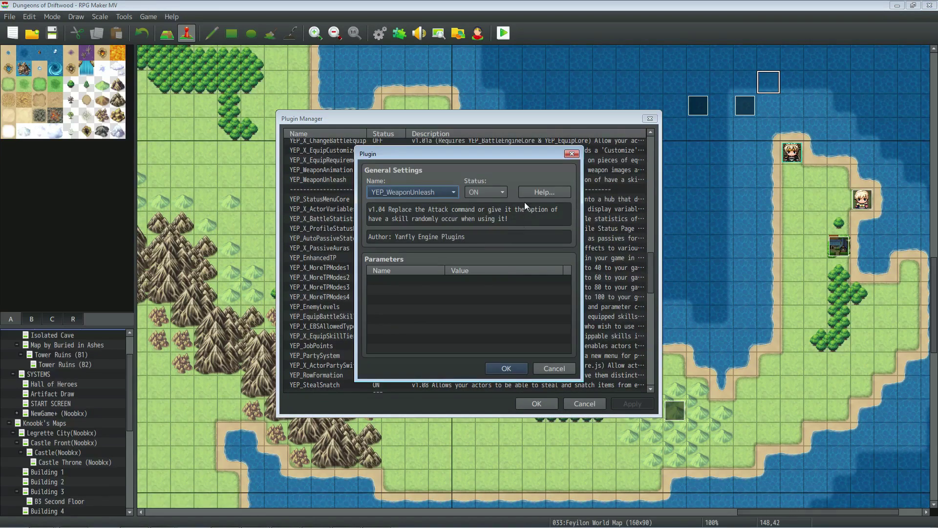
left_click(529, 190)
Copy the <Guard Unleash x%: y> notetag from the help, then close the plugin windows.
scroll(548, 277, "down", 8)
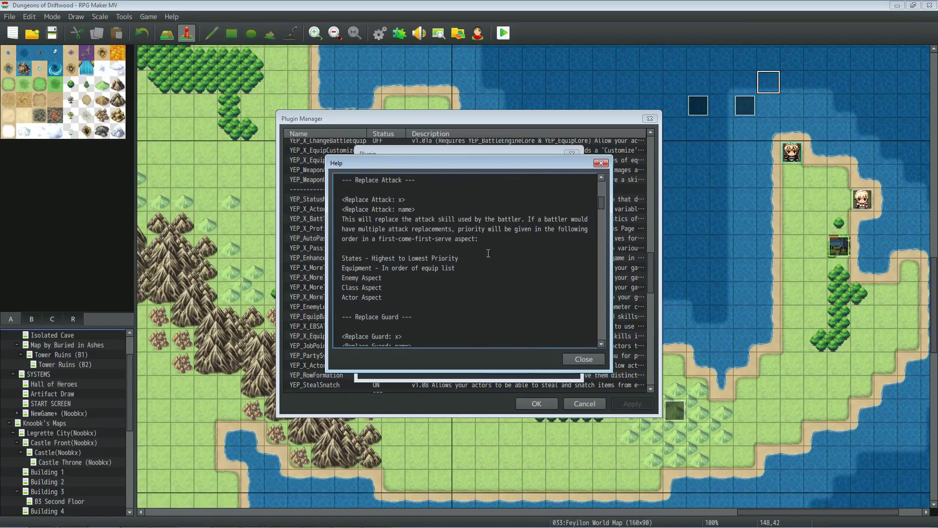
scroll(488, 253, "down", 3)
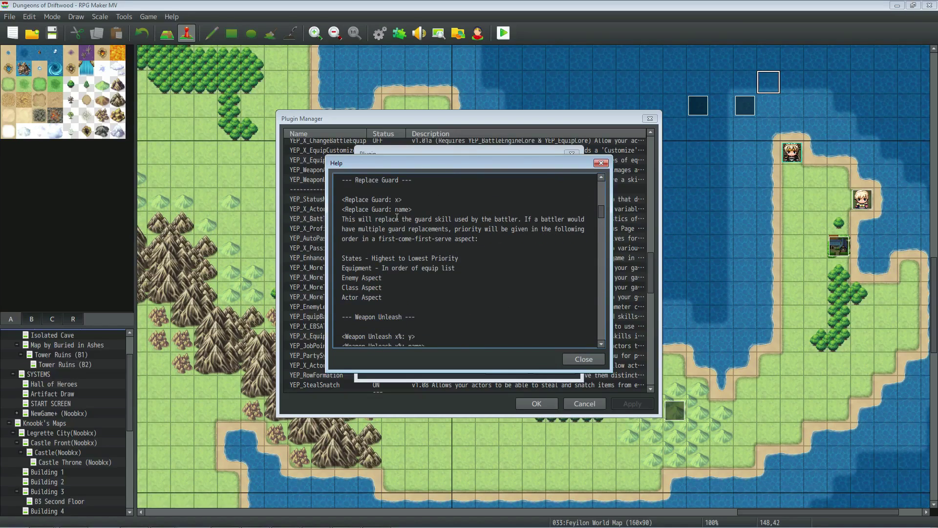
scroll(396, 217, "down", 3)
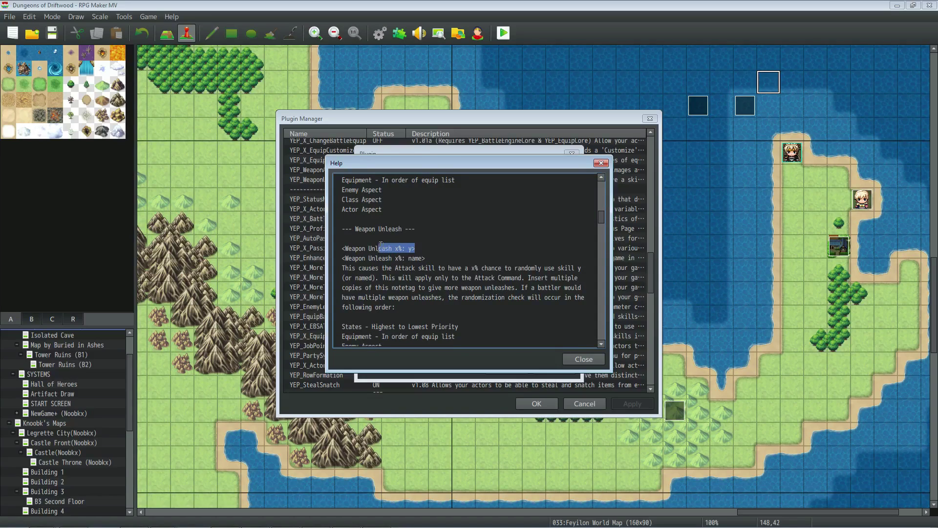
scroll(441, 258, "down", 7)
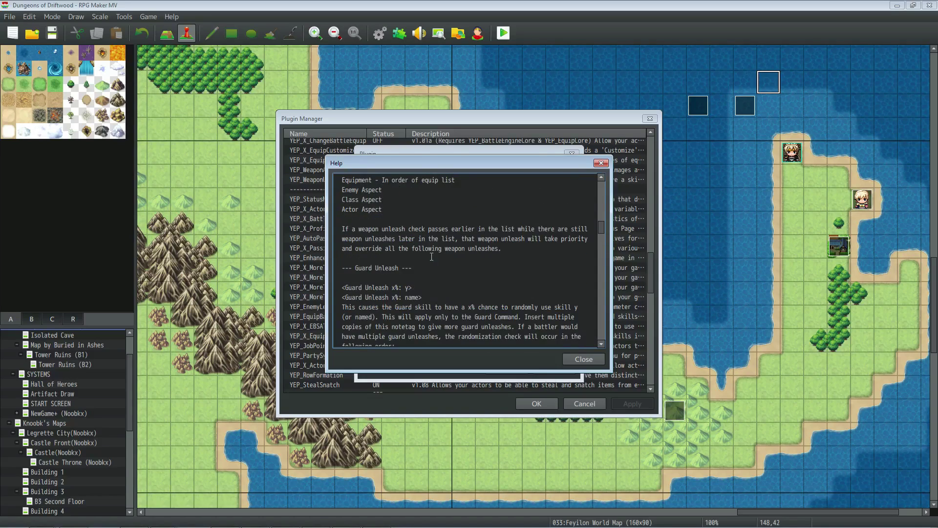
left_click_drag(362, 228, 342, 228)
key("ctrl+c")
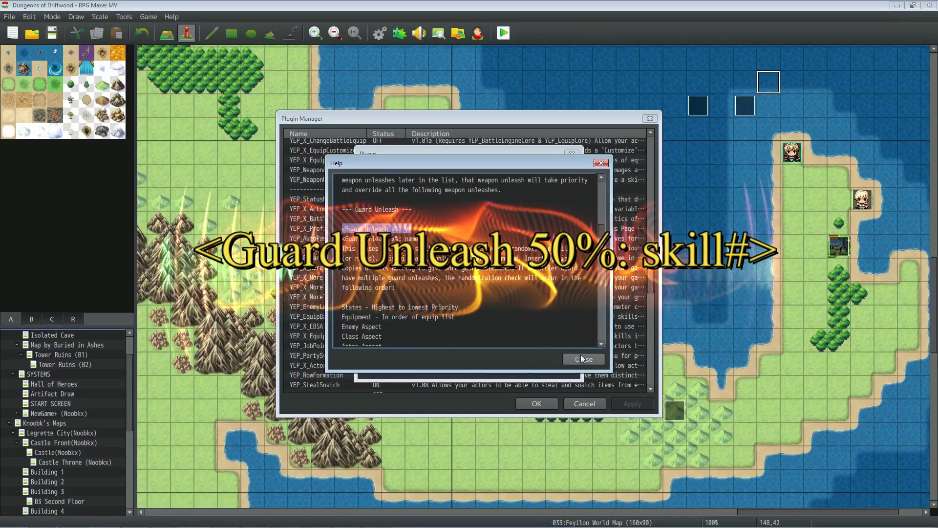
left_click(584, 359)
left_click(517, 367)
Paste a <Guard Unleash 25%: y> line onto the third line of Driftwood's note.
key("Return")
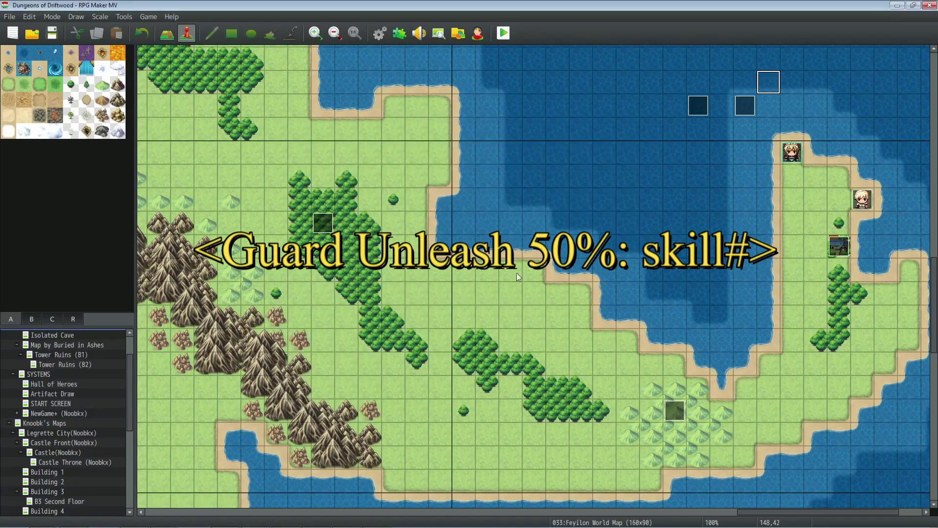
left_click(379, 34)
left_click(621, 351)
key("ctrl+a")
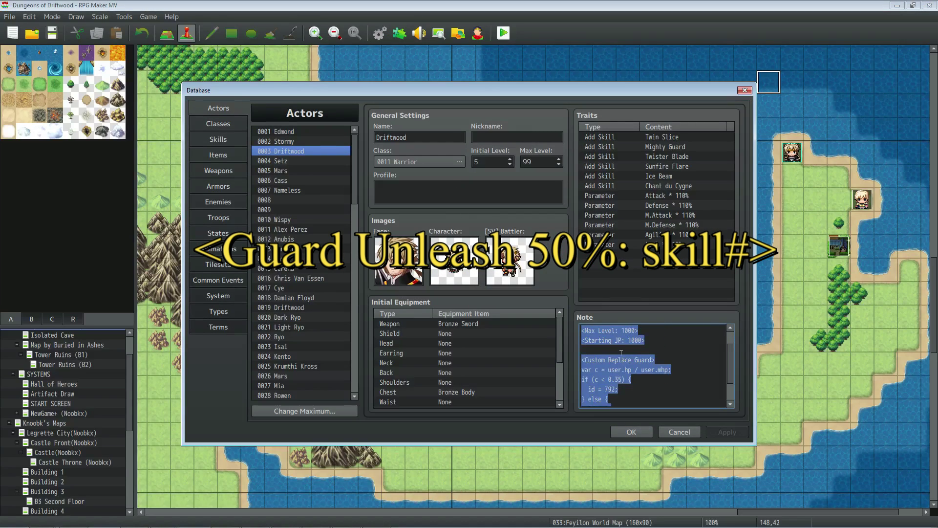
left_click(620, 351)
key("ctrl+v")
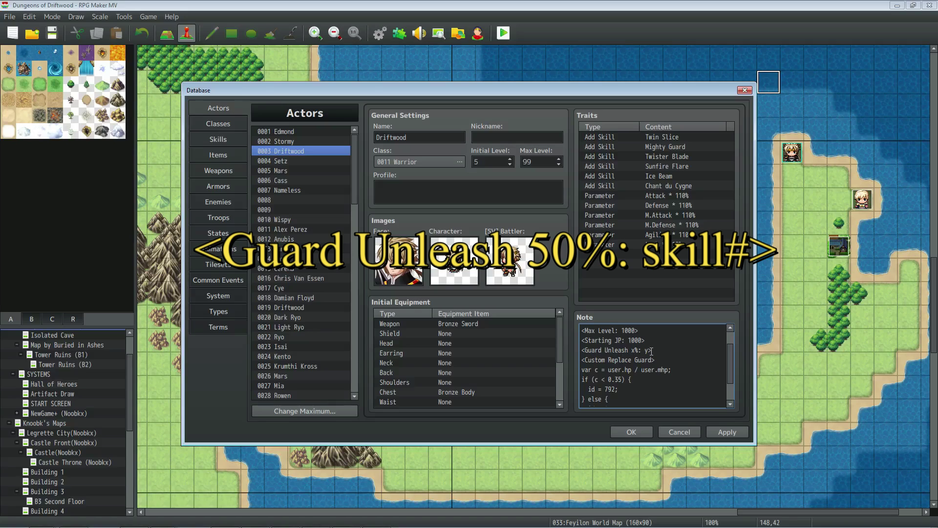
type("50")
key("BackSpace")
key("BackSpace")
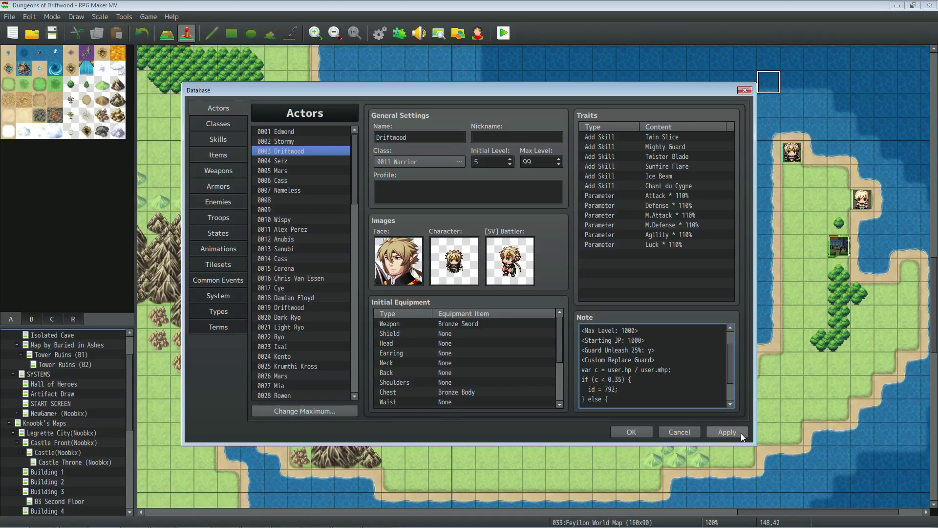
left_click(224, 140)
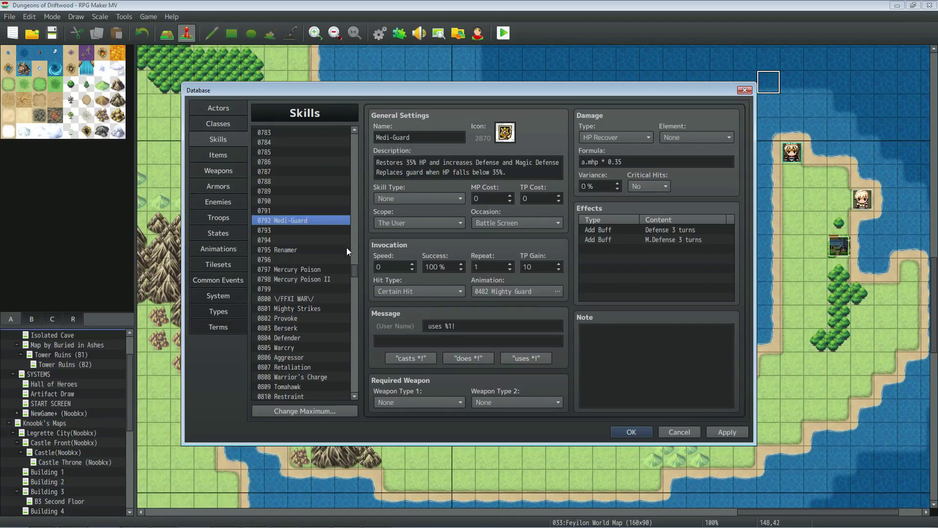
Look up the Chakra skill's ID, 0819, in the skills list.
left_click_drag(355, 269, 355, 273)
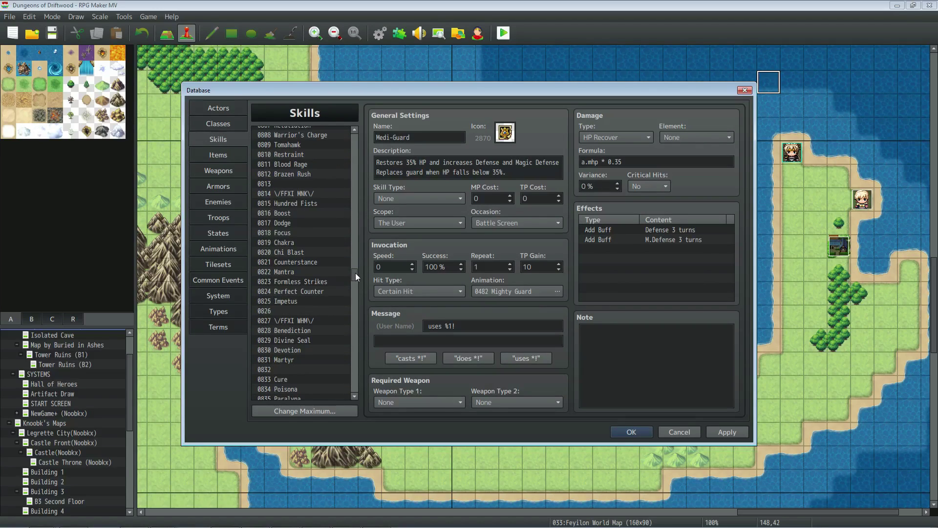
left_click(315, 261)
scroll(318, 280, "down", 2)
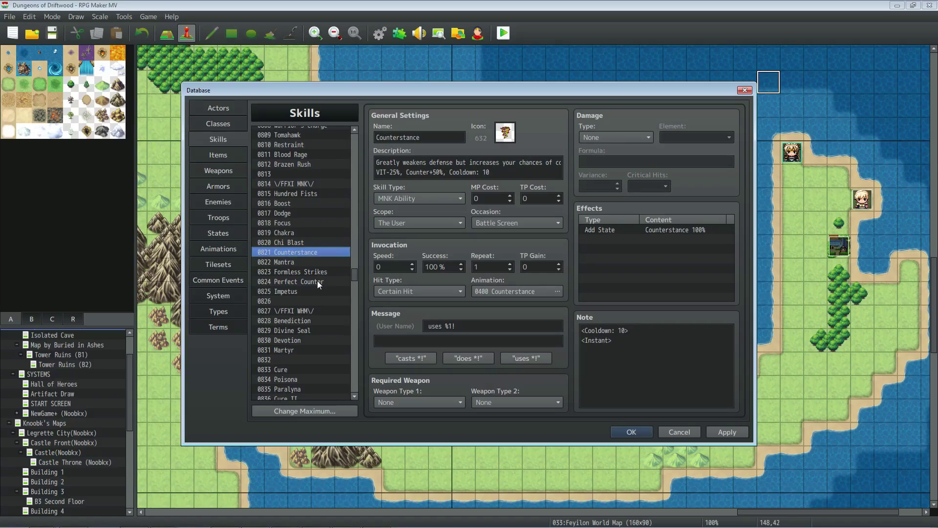
scroll(314, 277, "up", 2)
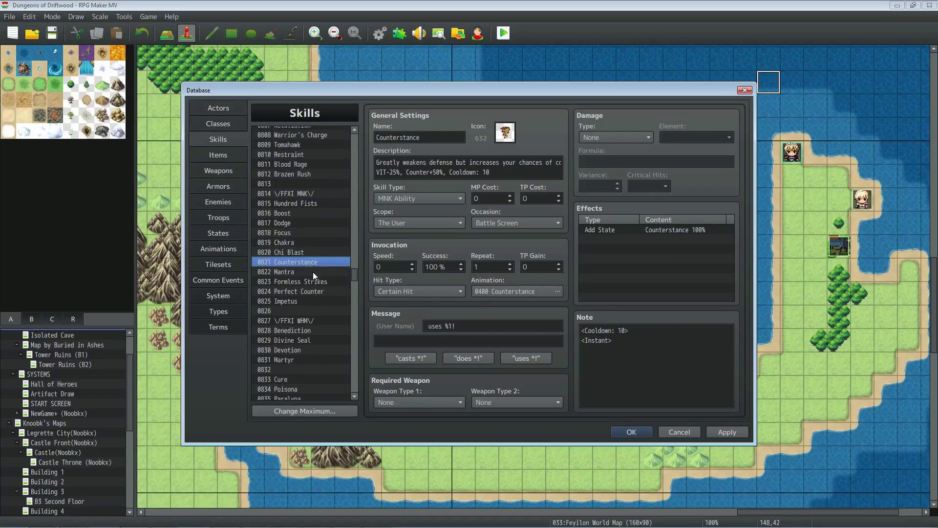
left_click(307, 243)
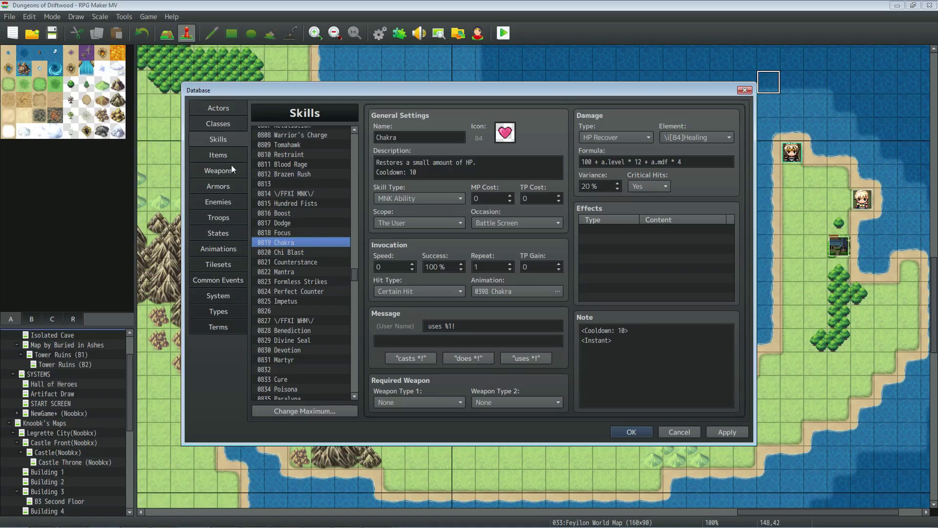
Replace y with 819 in Driftwood's Guard Unleash tag, apply, and close the Database.
left_click(228, 108)
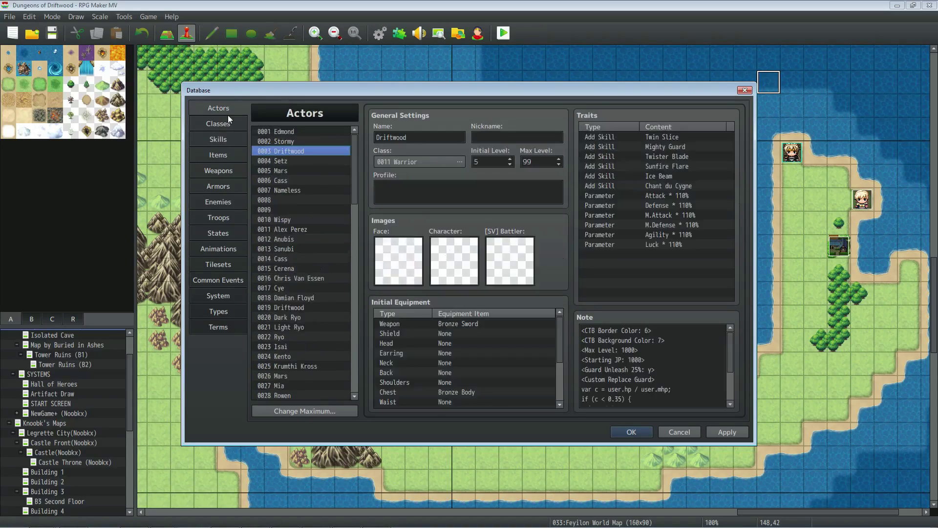
double_click(650, 370)
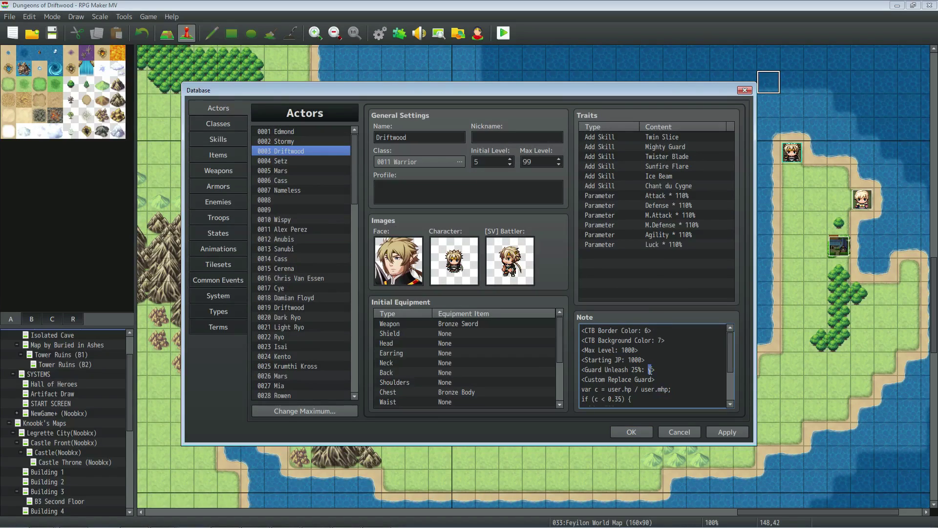
left_click(729, 431)
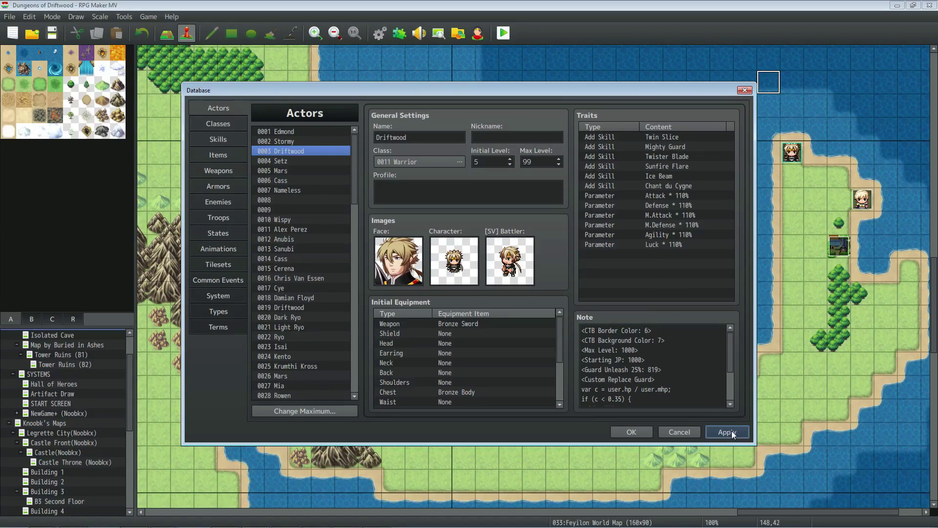
left_click(669, 372)
key("ctrl+a")
left_click(669, 372)
key("shift+Left")
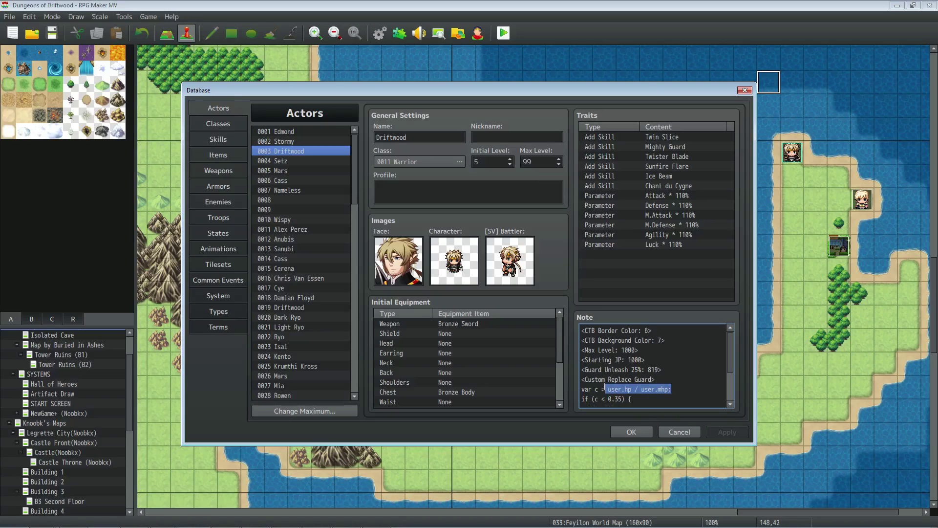
left_click(631, 431)
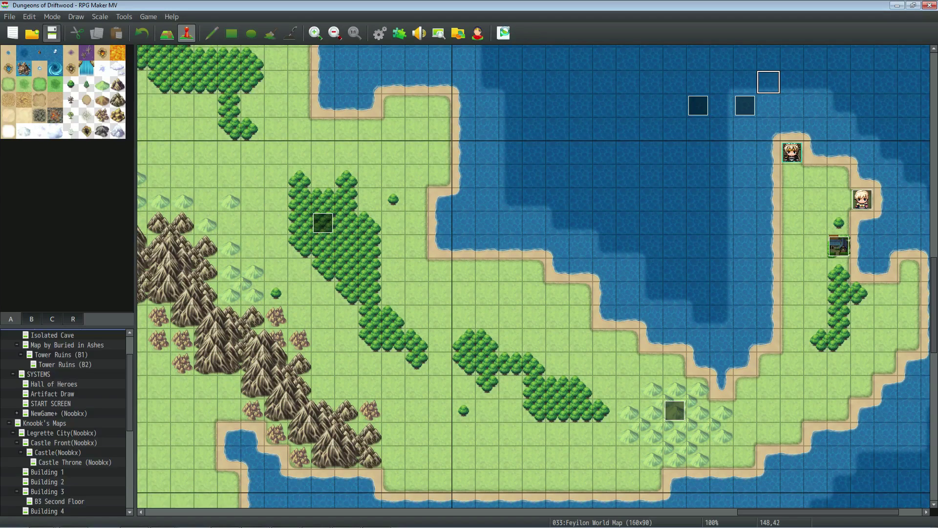
Launch a playtest, dismiss the bonus message, and walk the hero into Open Hills.
left_click(504, 33)
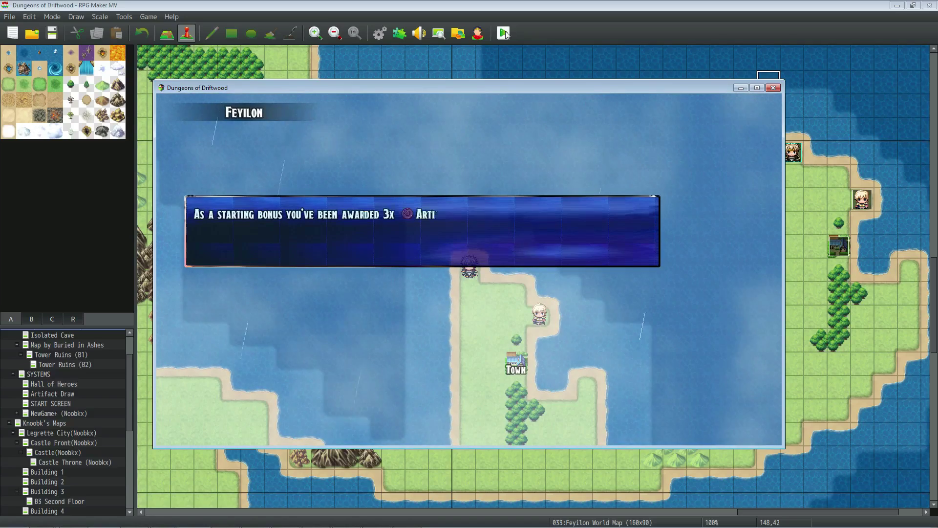
key("Return")
key("Down")
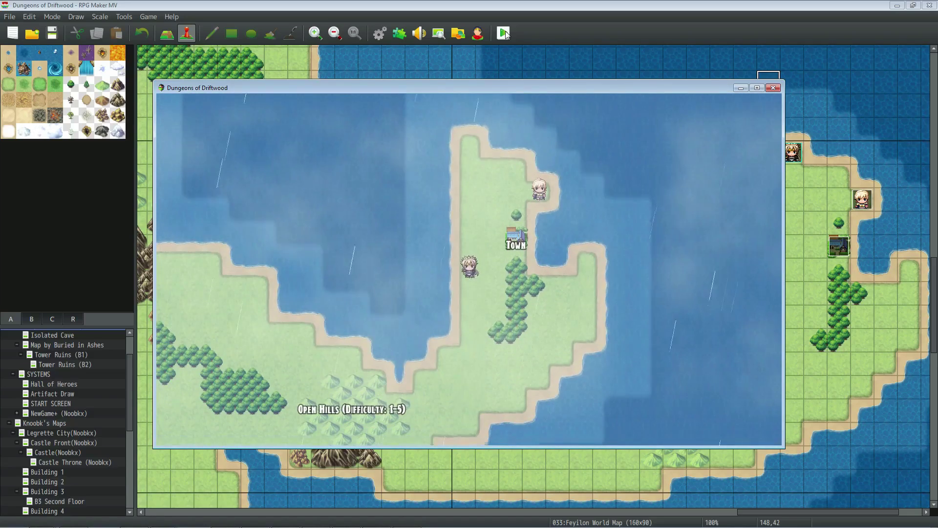
key("Down")
key("Left")
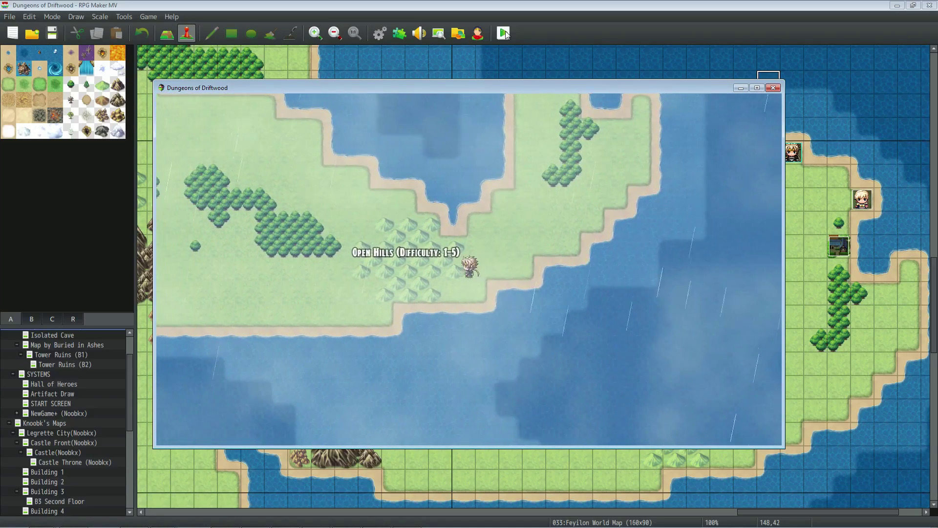
key("Left")
key("Up")
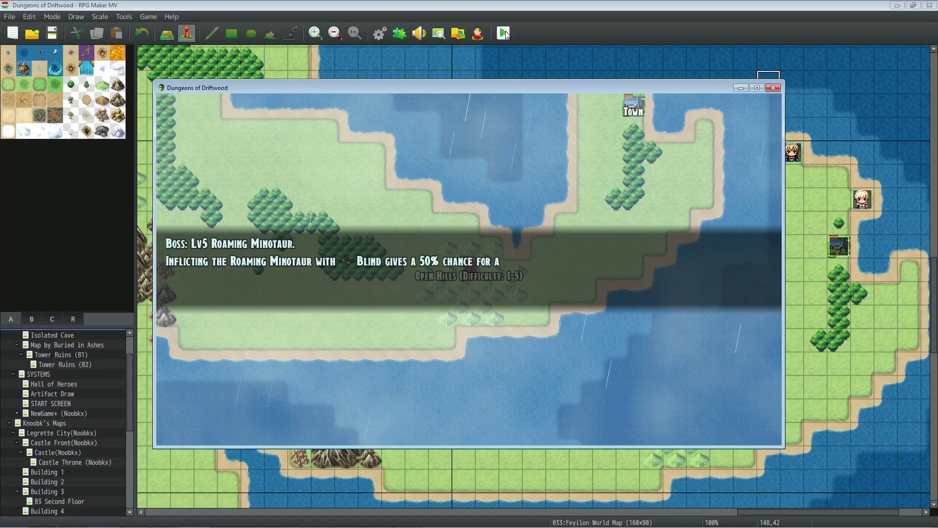
key("Return")
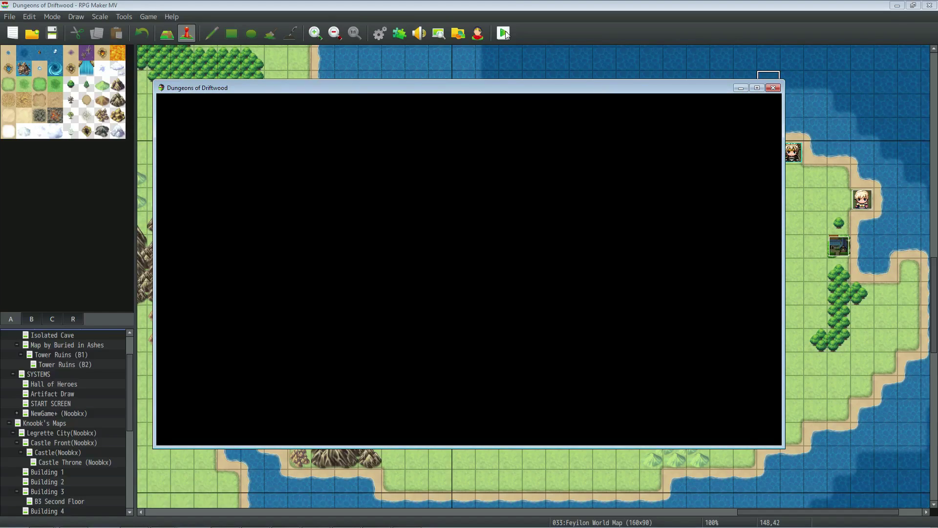
Have Driftwood Guard over several turns while enemies wear down his HP.
key("Down")
key("Down")
key("Down")
key("Return")
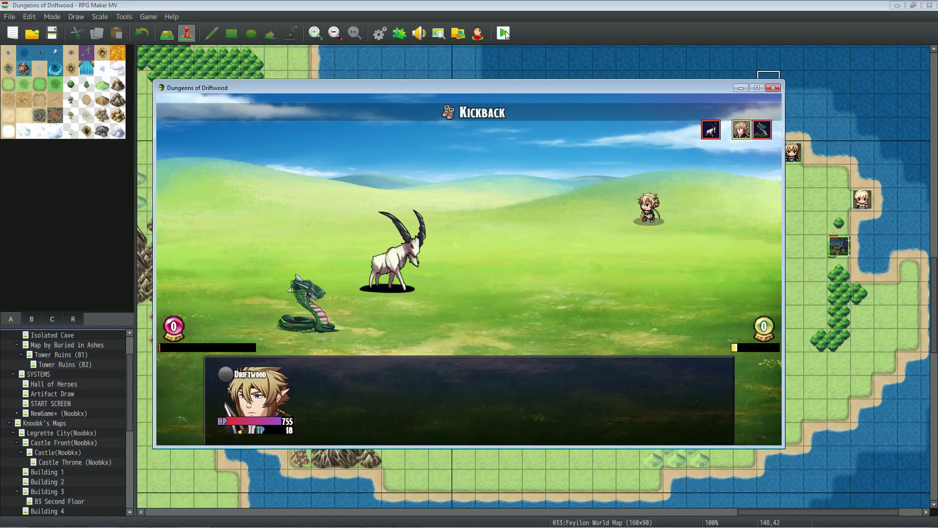
key("Down")
key("Down")
key("Down")
key("Return")
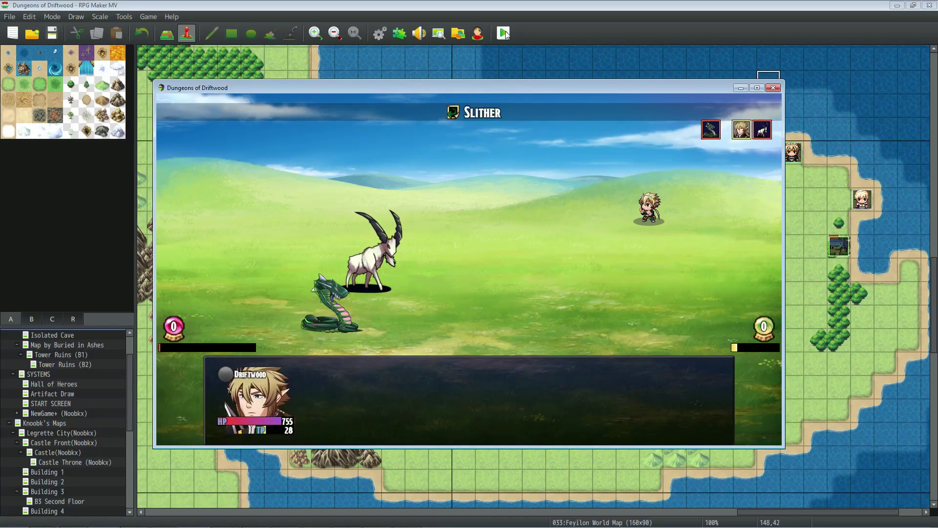
key("Down")
key("Down")
key("Down")
key("Return")
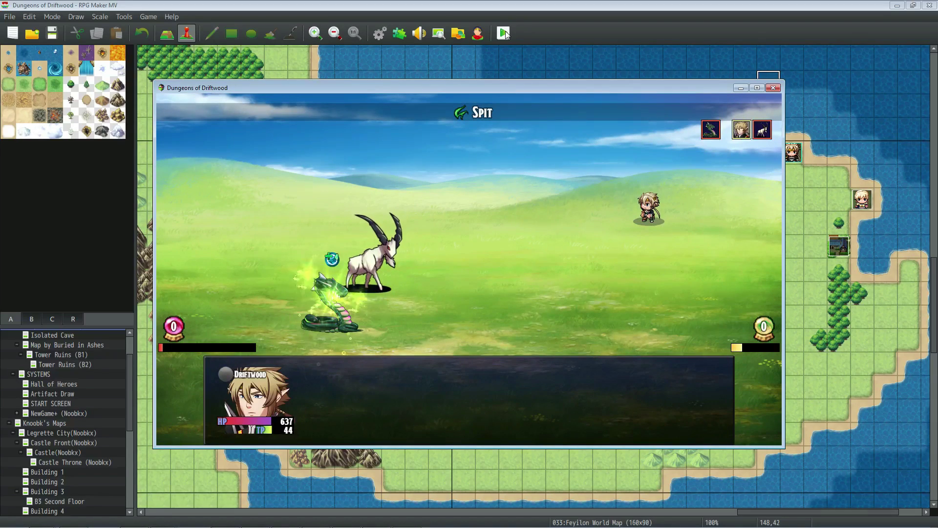
key("Return")
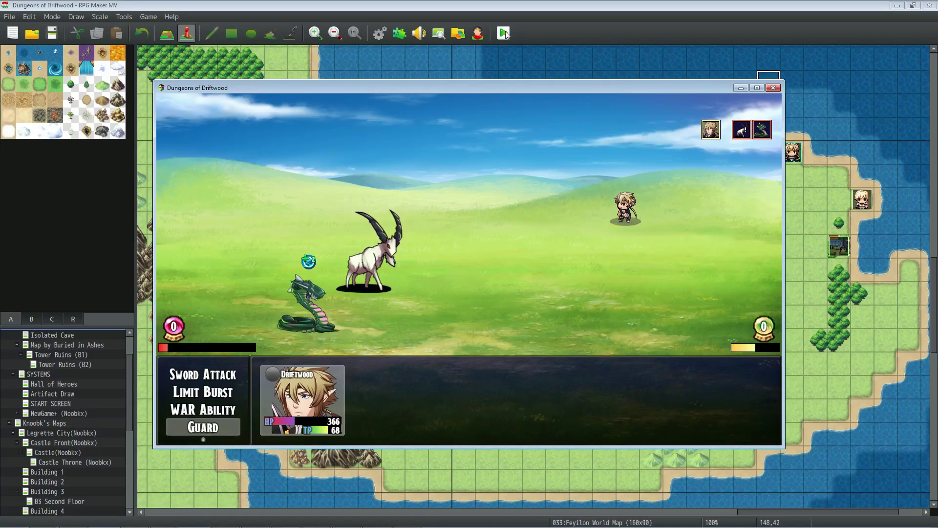
key("Return")
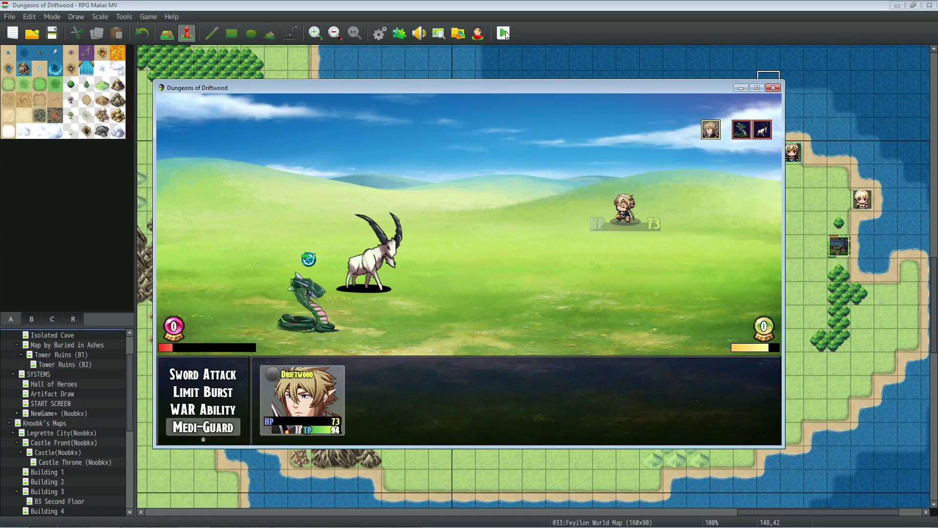
Alternate Medi-Guard at low HP with Guard at higher HP, triggering a Chakra heal.
key("Return")
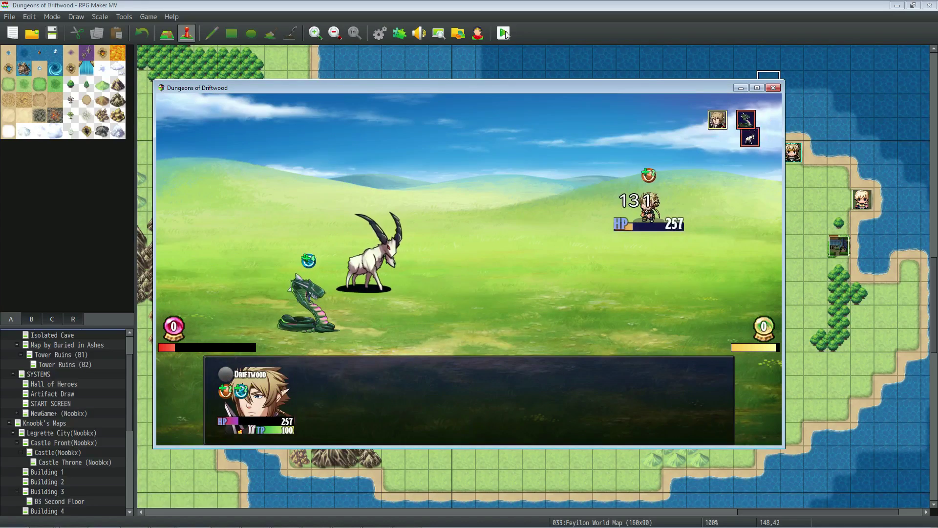
key("Return")
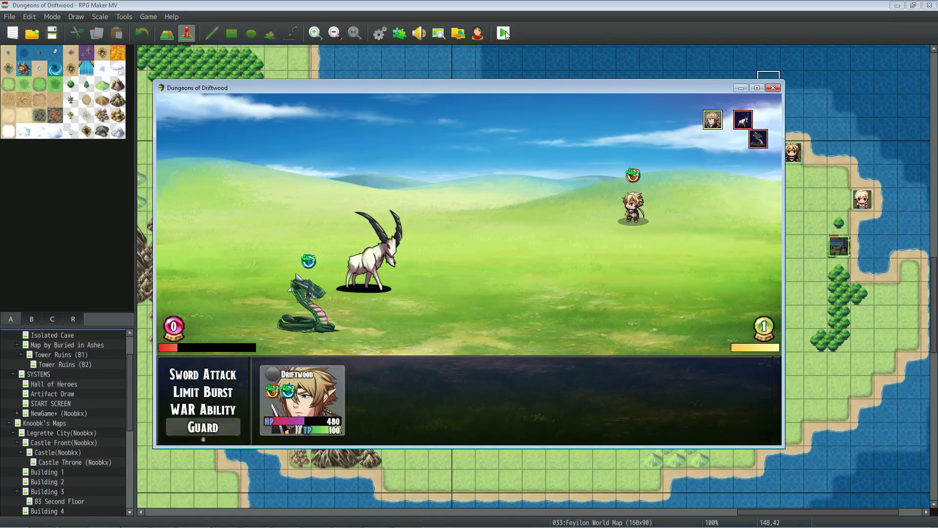
key("Return")
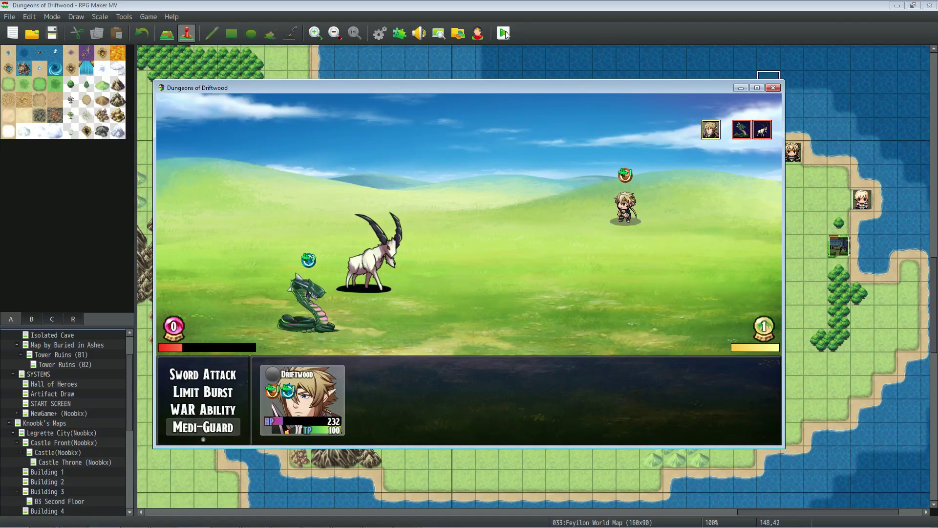
key("Return")
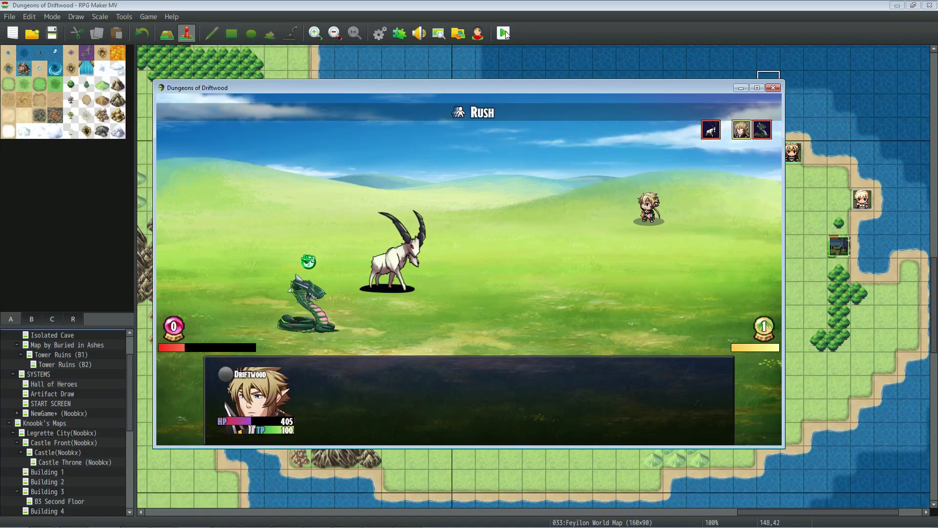
key("Return")
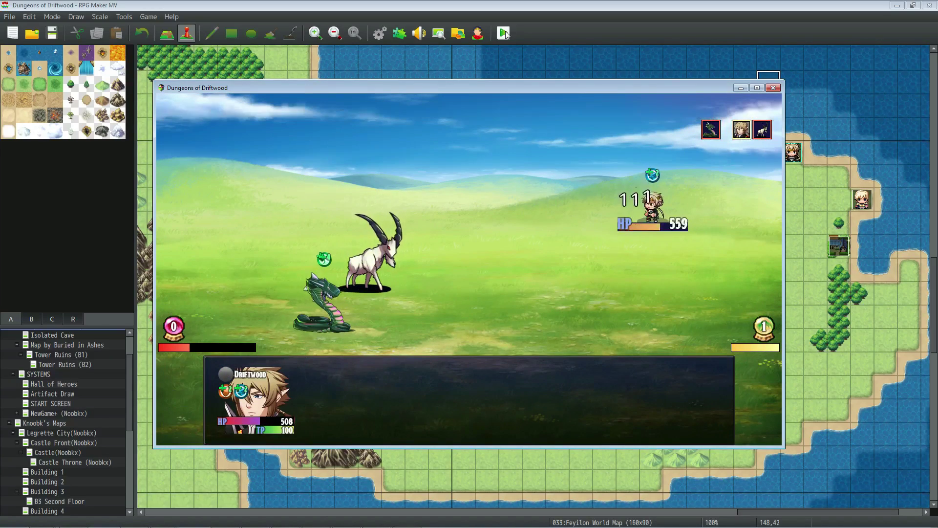
key("Return")
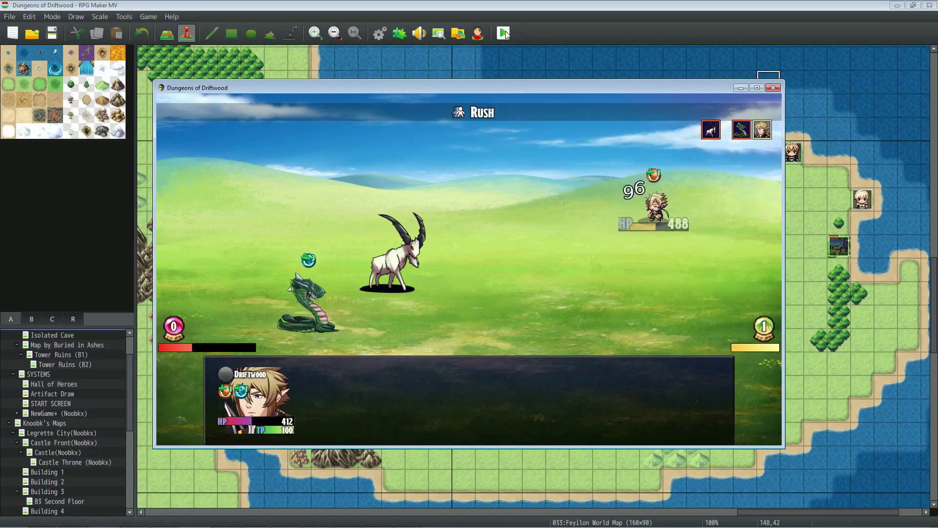
key("Return")
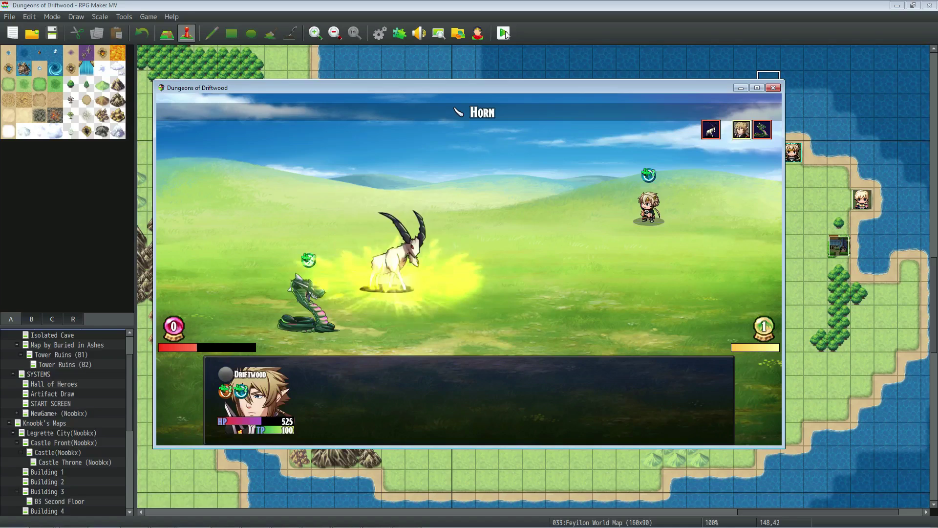
key("Return")
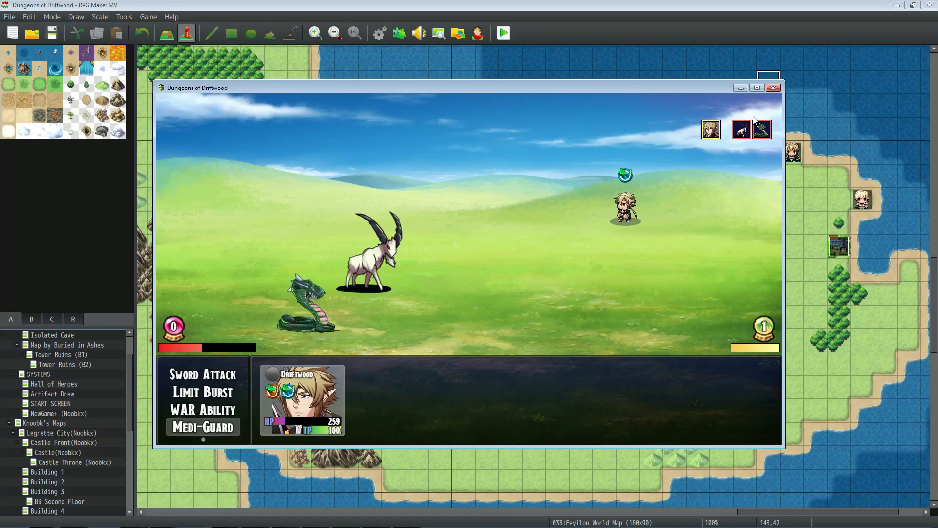
key("Return")
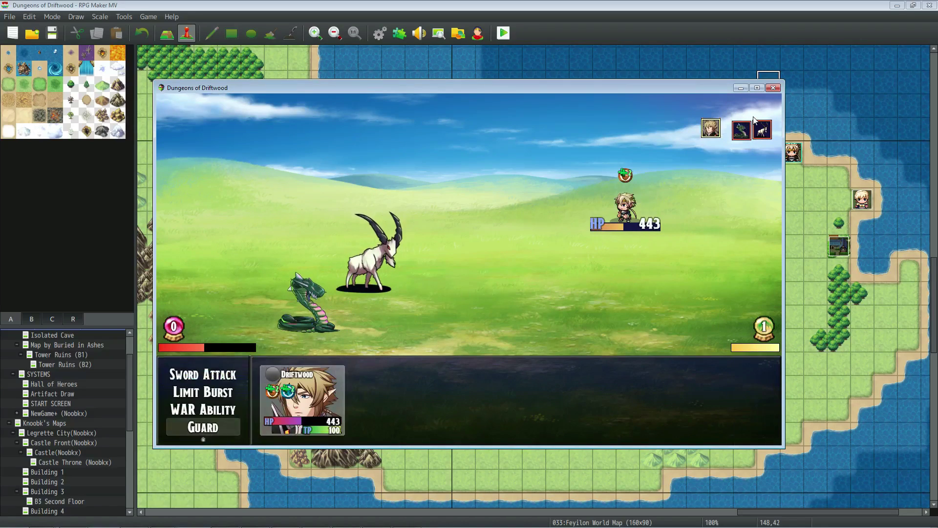
key("Return")
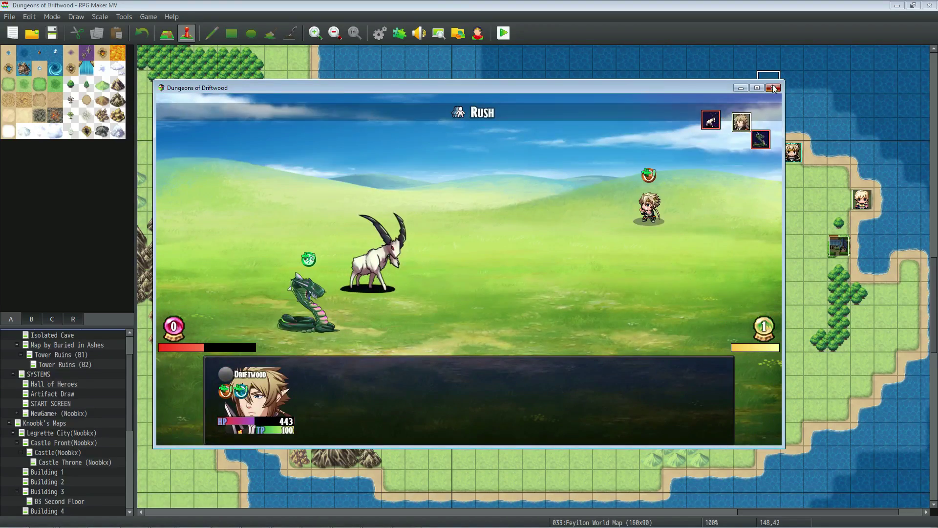
End the battle test, review Driftwood's notetags in the Actors database, and start a fresh playtest.
left_click(773, 88)
left_click(380, 33)
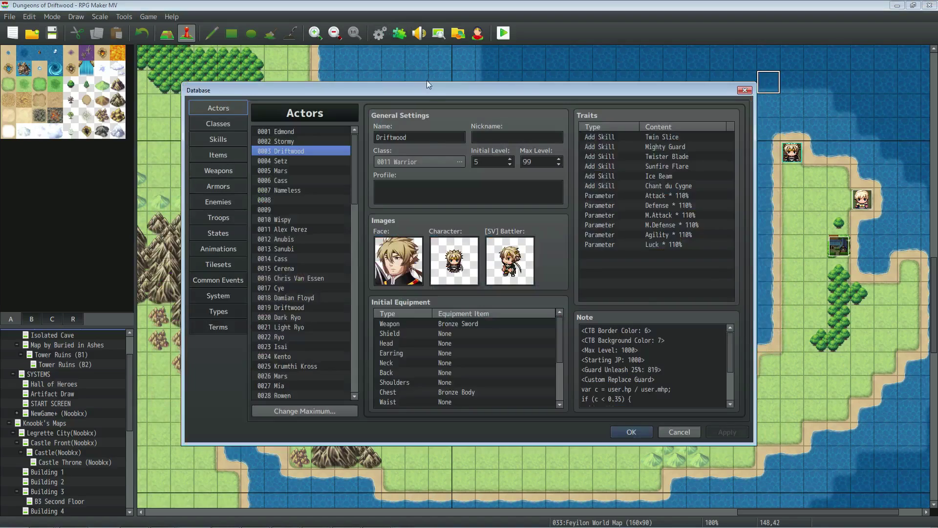
left_click(587, 355)
left_click(672, 370)
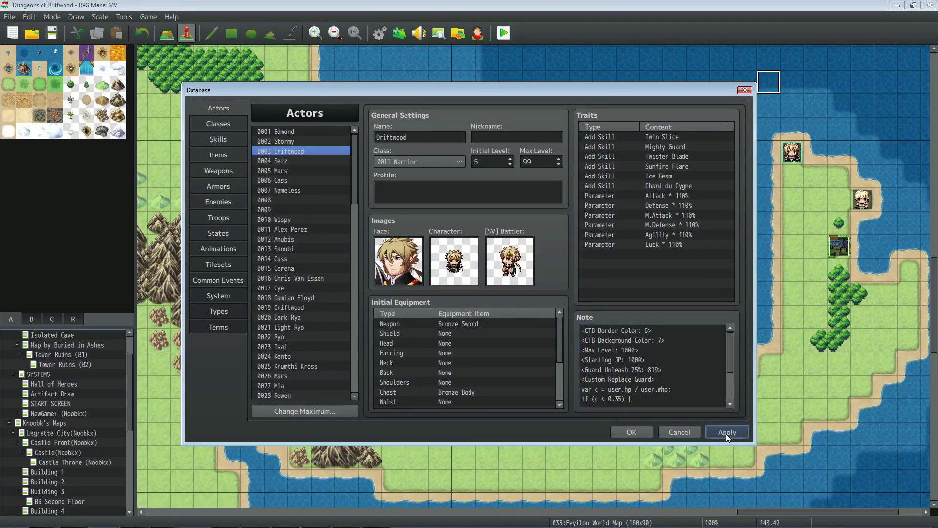
left_click(633, 430)
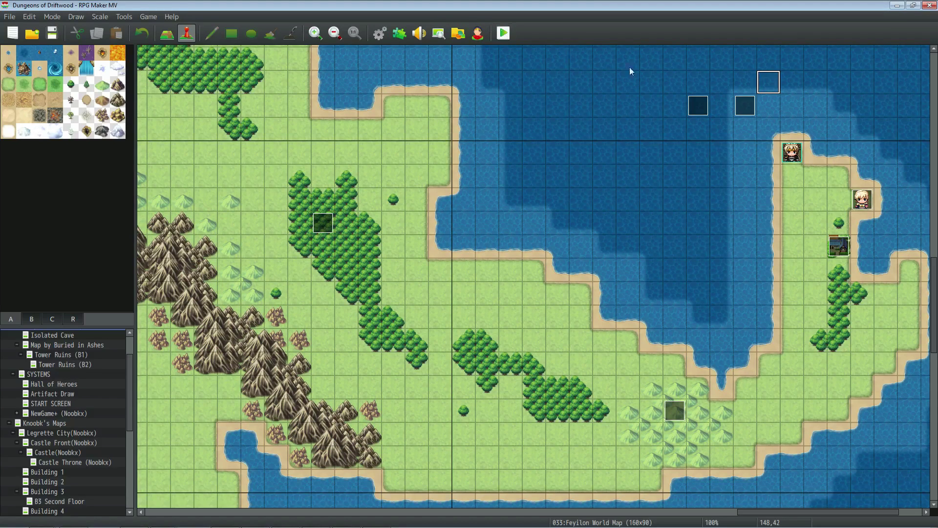
left_click(499, 35)
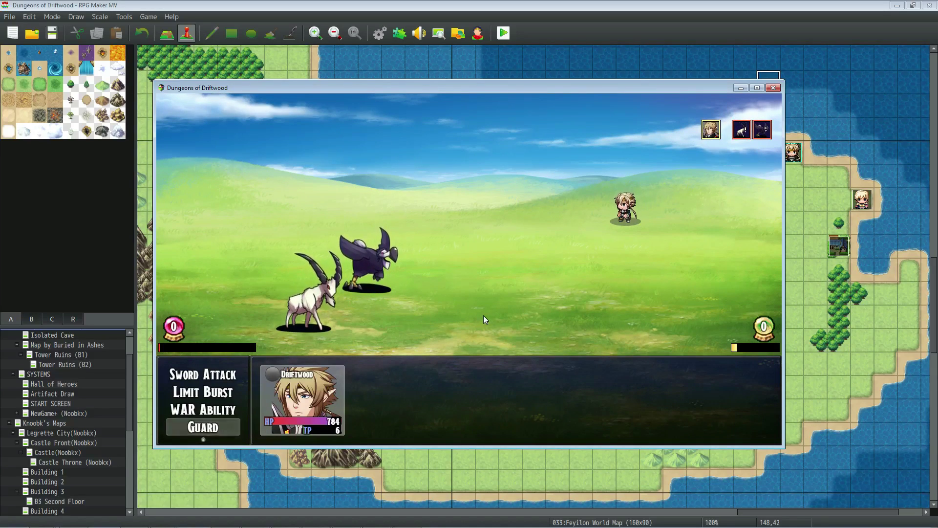
Have Driftwood Guard repeatedly as HP drops, use Medi-Guard at low HP, and trigger a Chakra cast.
key("Return")
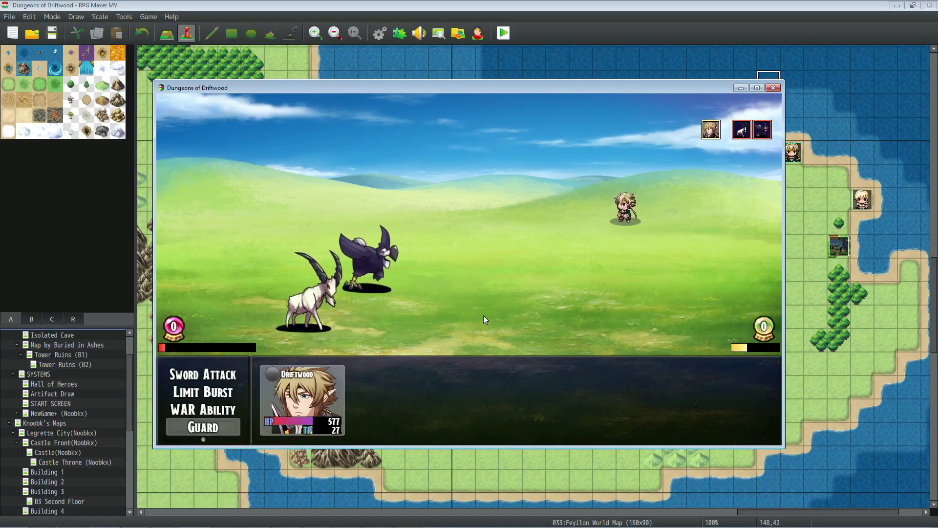
key("Return")
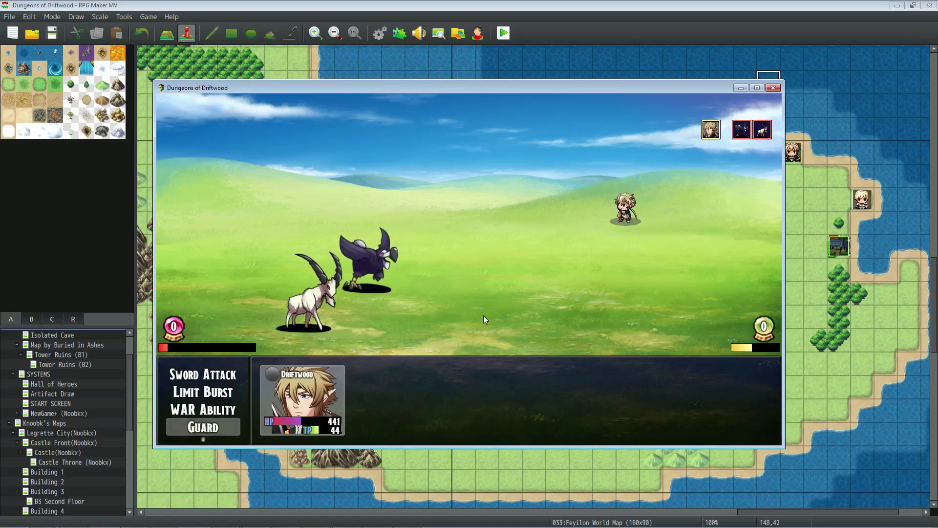
key("Return")
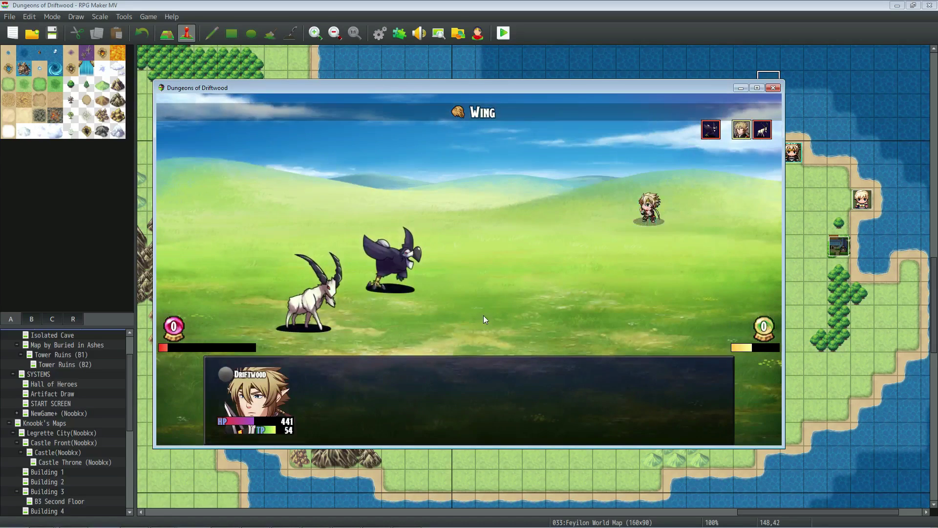
key("Return")
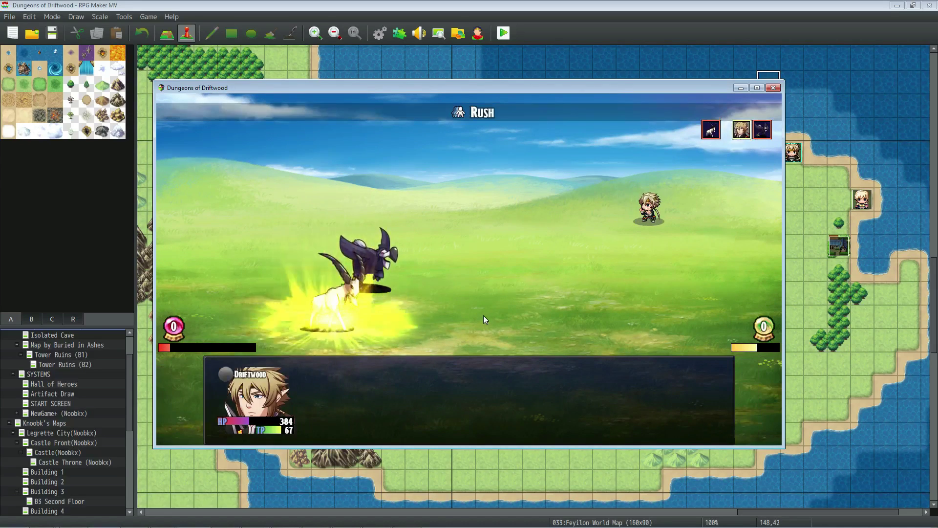
key("Return")
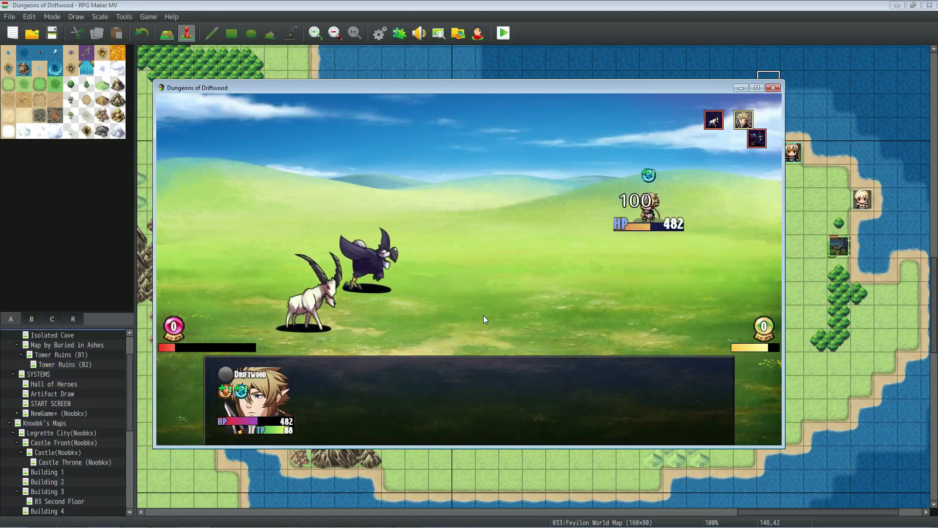
key("Return")
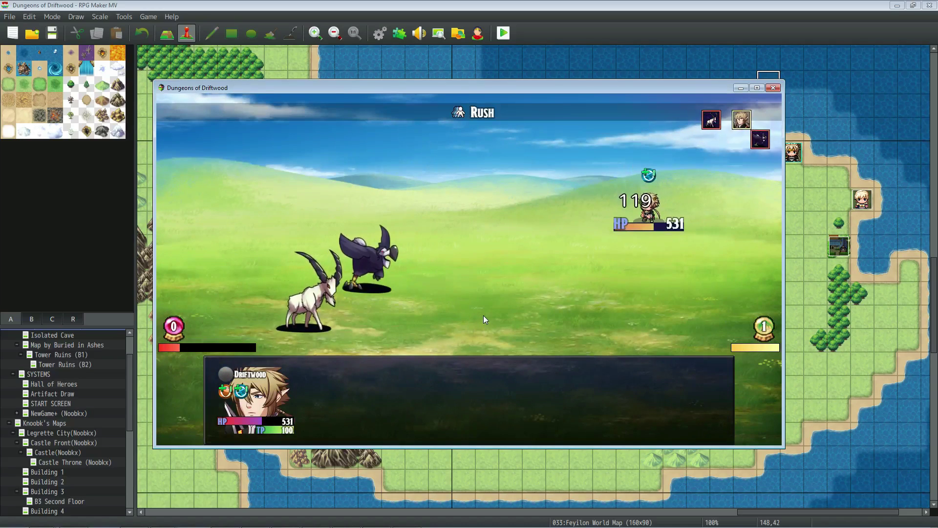
Alternate Medi-Guard and Guard for several more turns to see the heal follow-ups, then close the playtest.
key("Return")
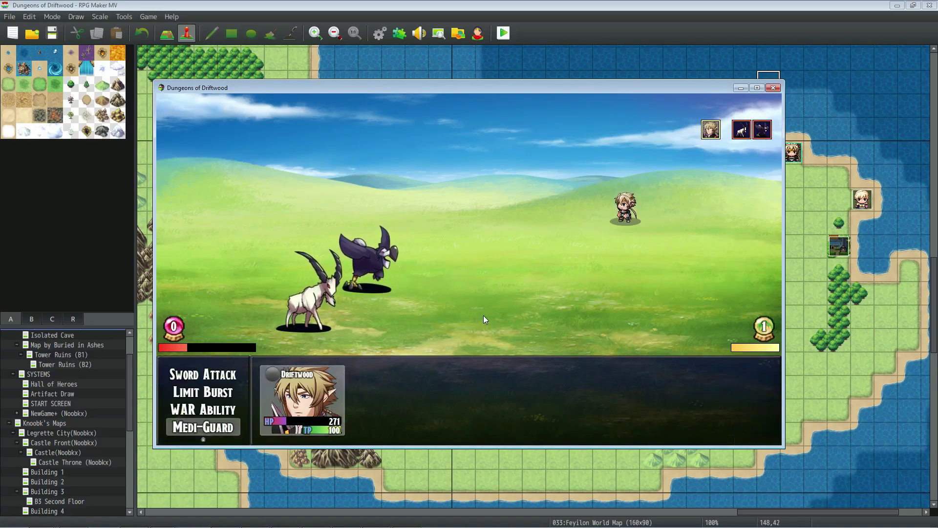
key("Return")
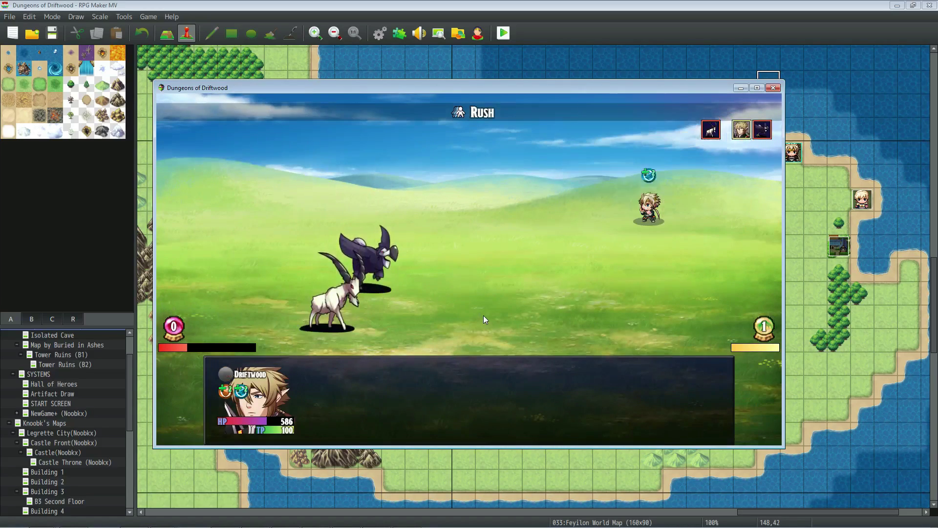
key("Return")
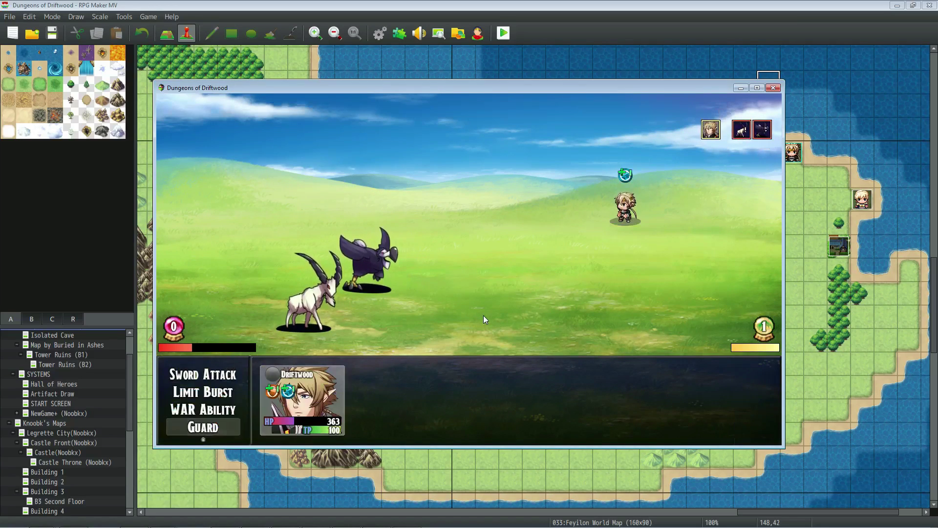
key("Return")
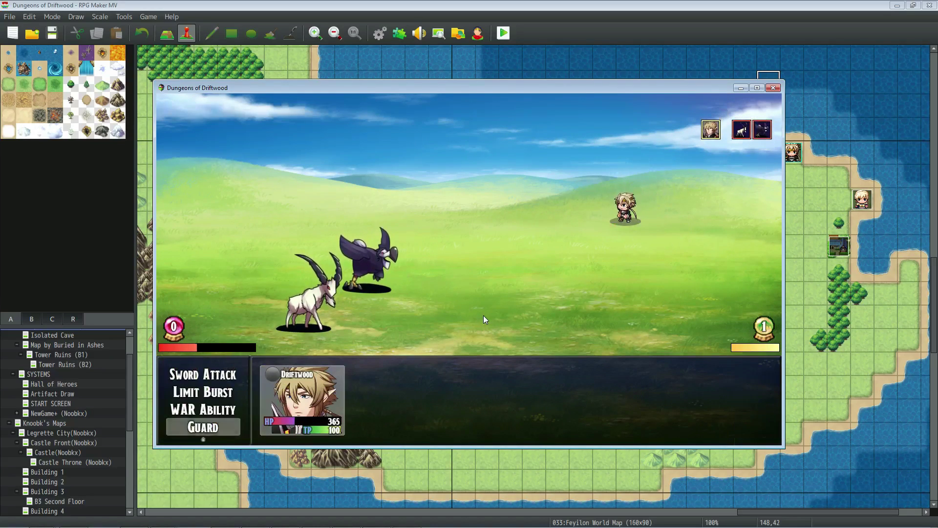
key("Return")
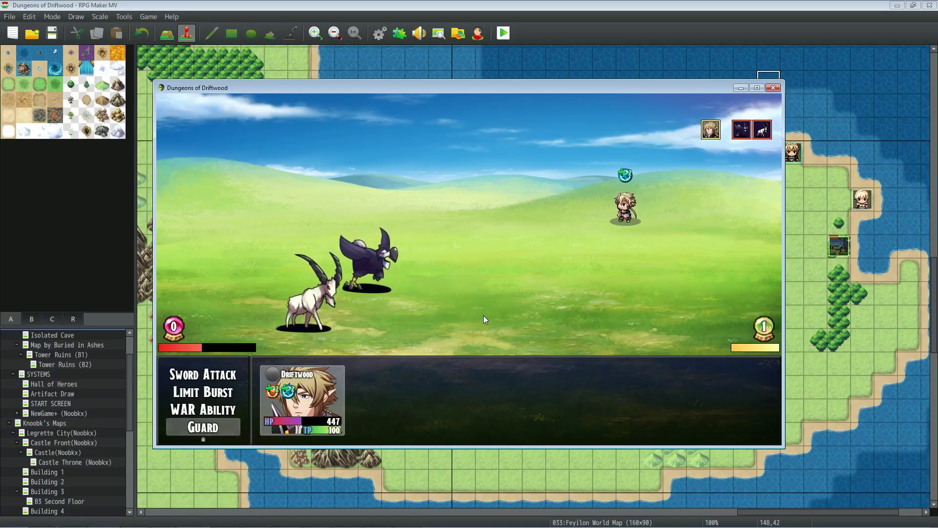
key("Return")
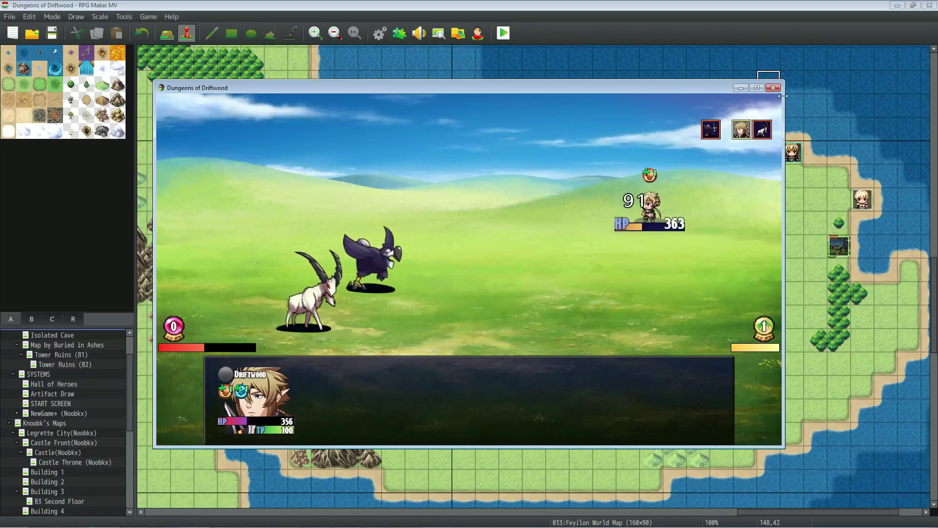
left_click(773, 87)
Read the Replace Attack and Replace Guard notetag sections in YEP_WeaponUnleash's help text from the Plugin Manager.
left_click(401, 37)
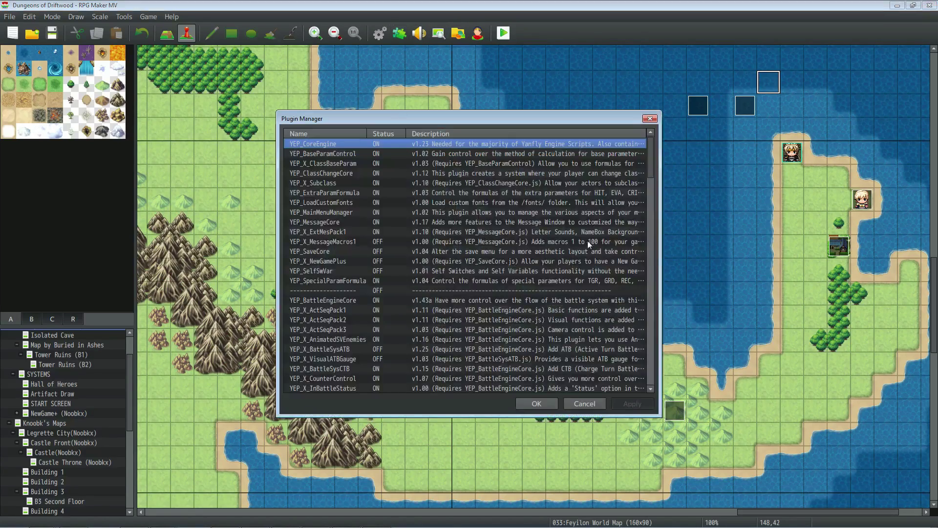
left_click_drag(652, 172, 544, 258)
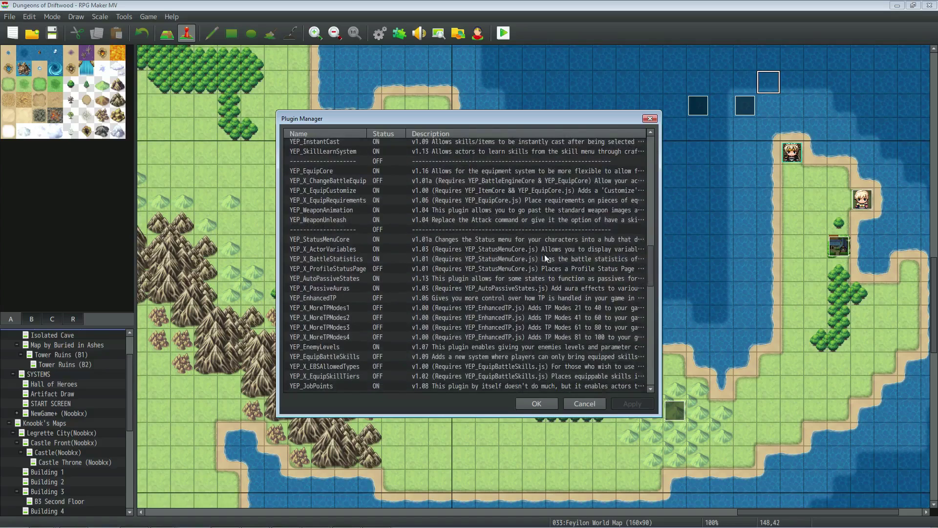
double_click(331, 220)
left_click(521, 195)
scroll(403, 271, "down", 6)
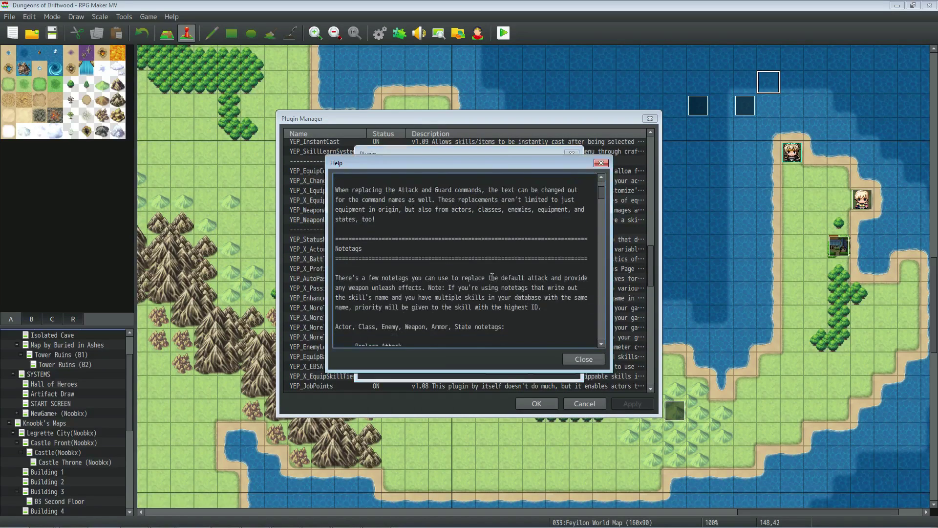
left_click_drag(403, 247, 274, 251)
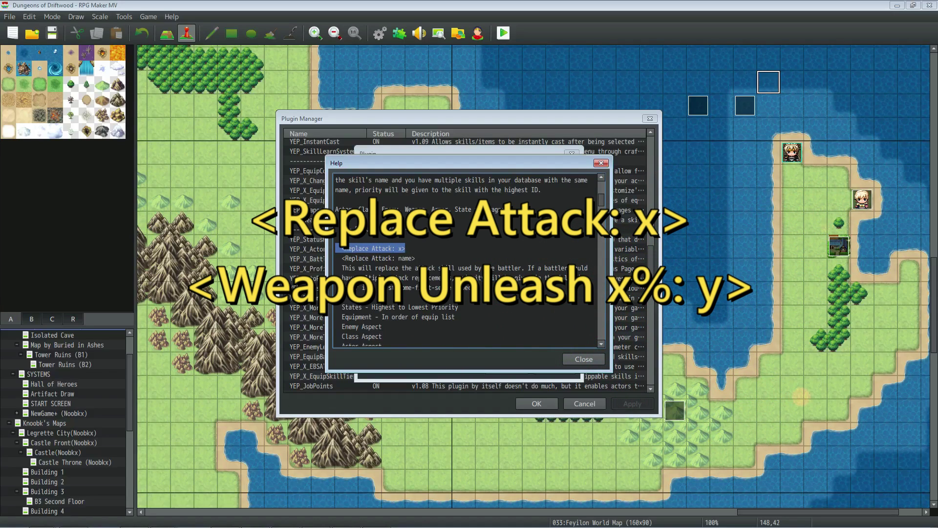
scroll(467, 259, "down", 4)
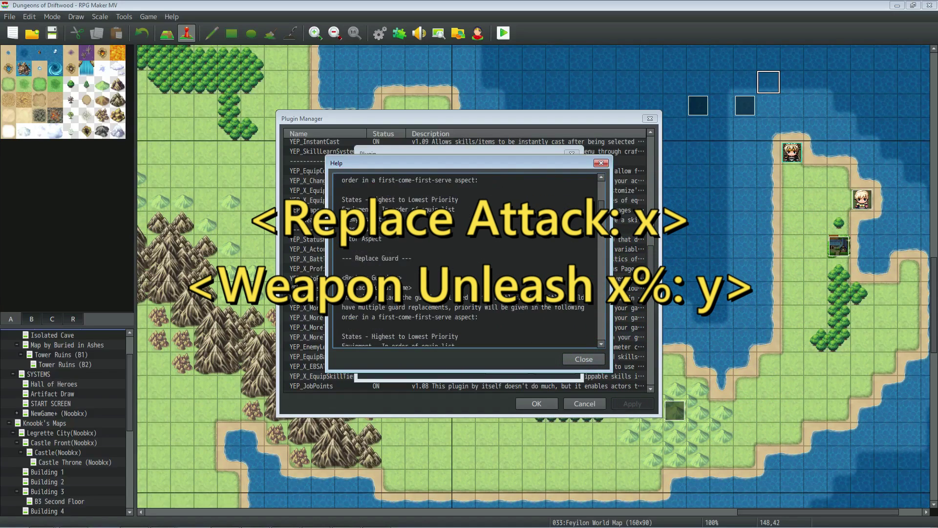
left_click(584, 359)
Confirm the YEP_WeaponUnleash plugin settings with OK, leaving it ON in the Plugin Manager list.
left_click(519, 366)
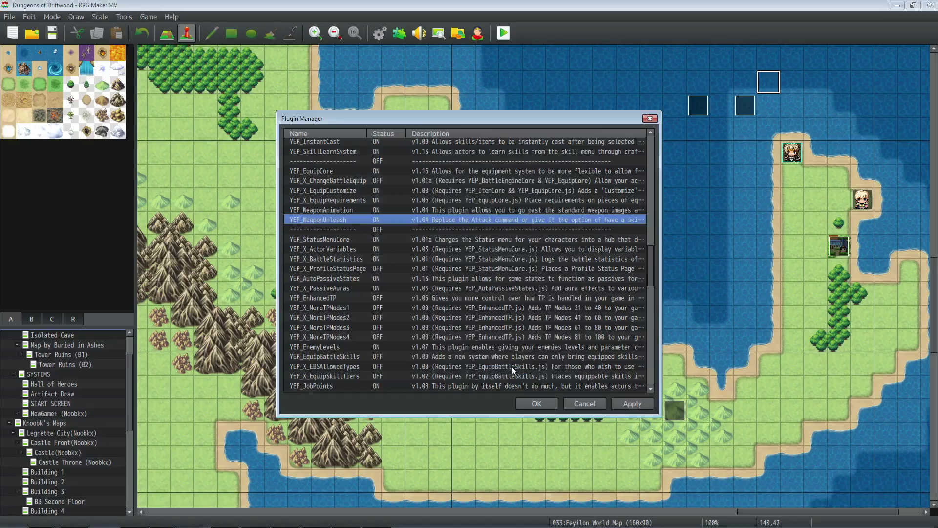